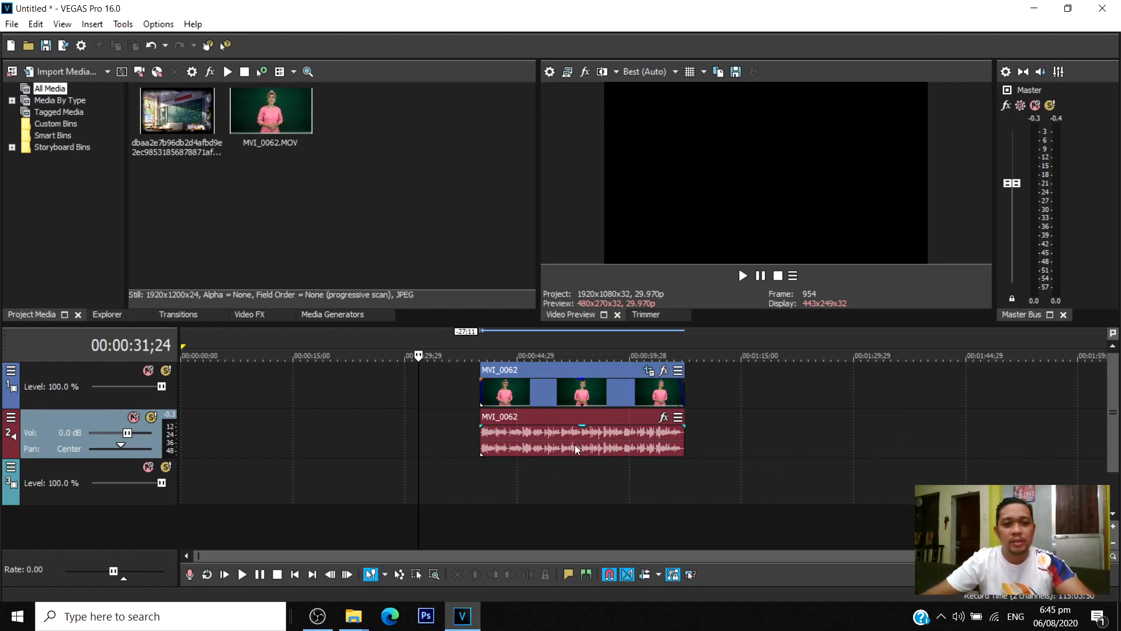
Delete the existing MVI_0062 clip and place a fresh copy of MVI_0062.MOV on the timeline at about 39 seconds.
left_click(484, 472)
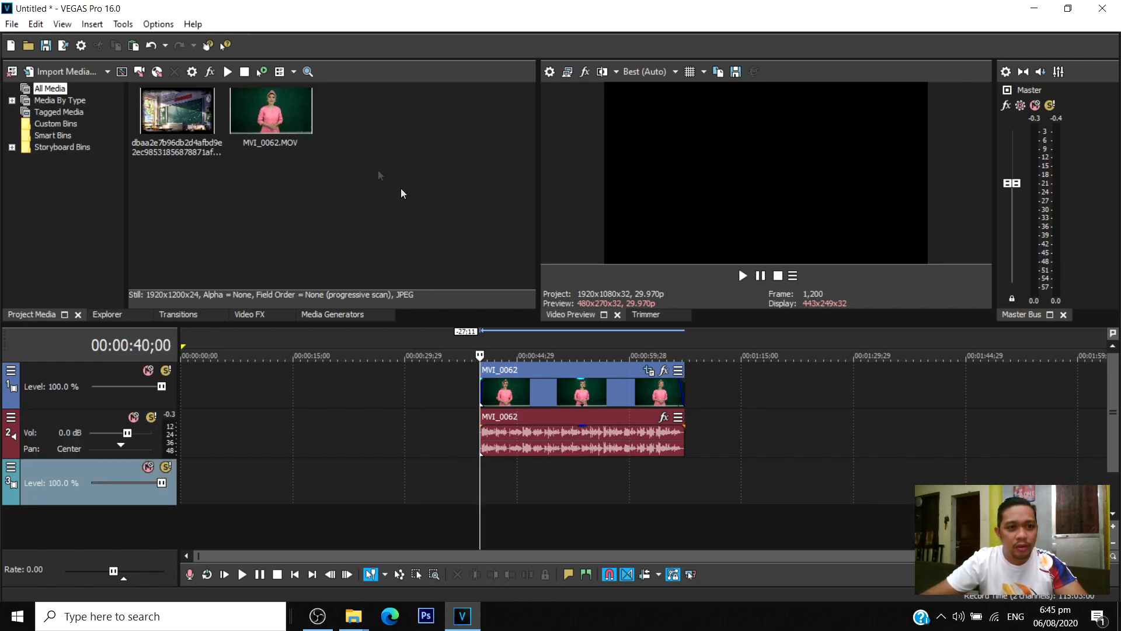
left_click(546, 391)
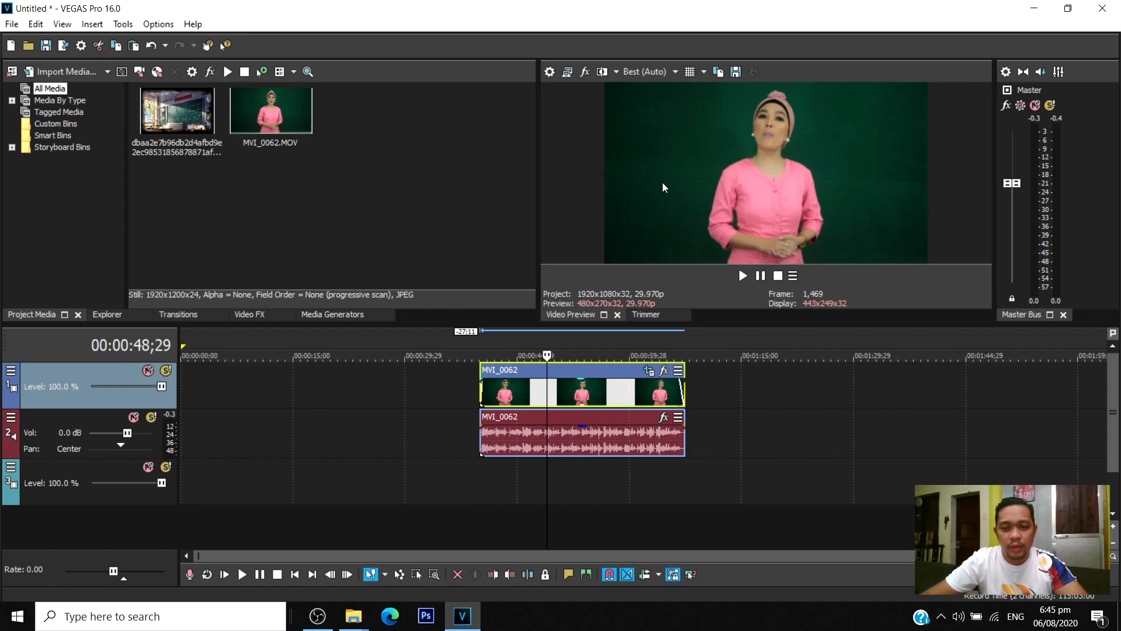
left_click(531, 383)
key("Delete")
left_click_drag(241, 146, 485, 419)
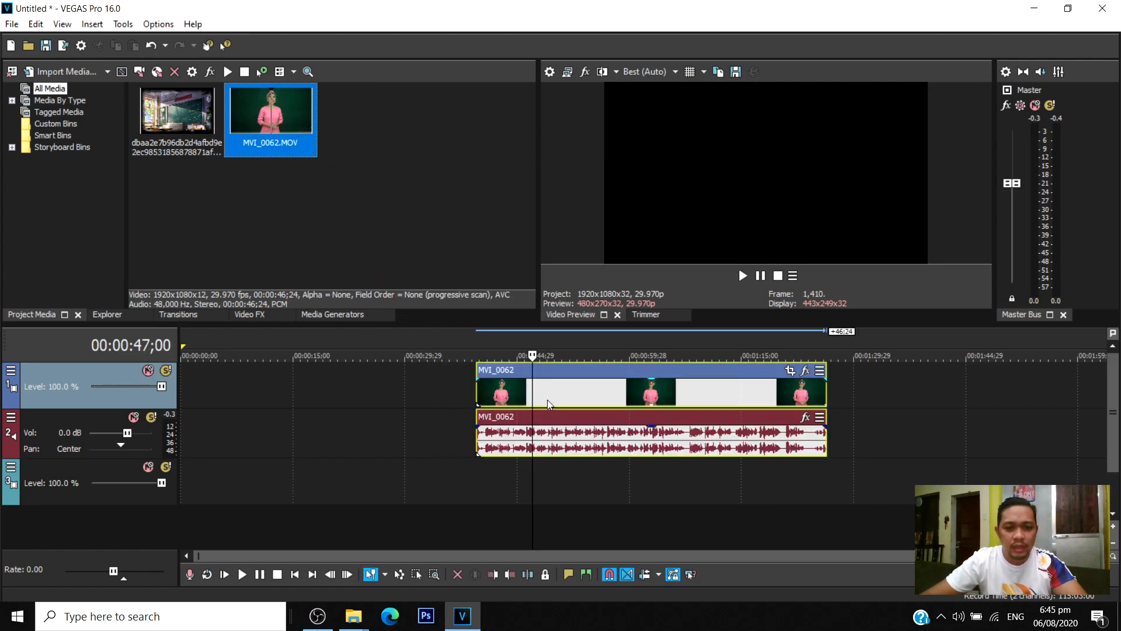
left_click(582, 493)
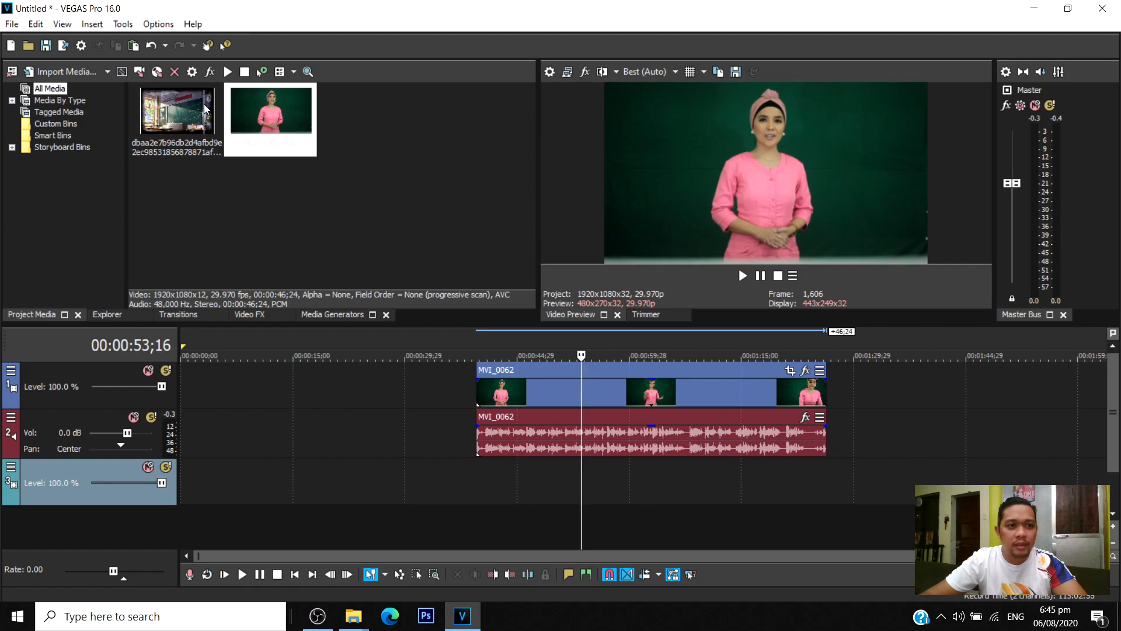
Check the media and general properties of the classroom background image, and close them without changes.
left_click(183, 121)
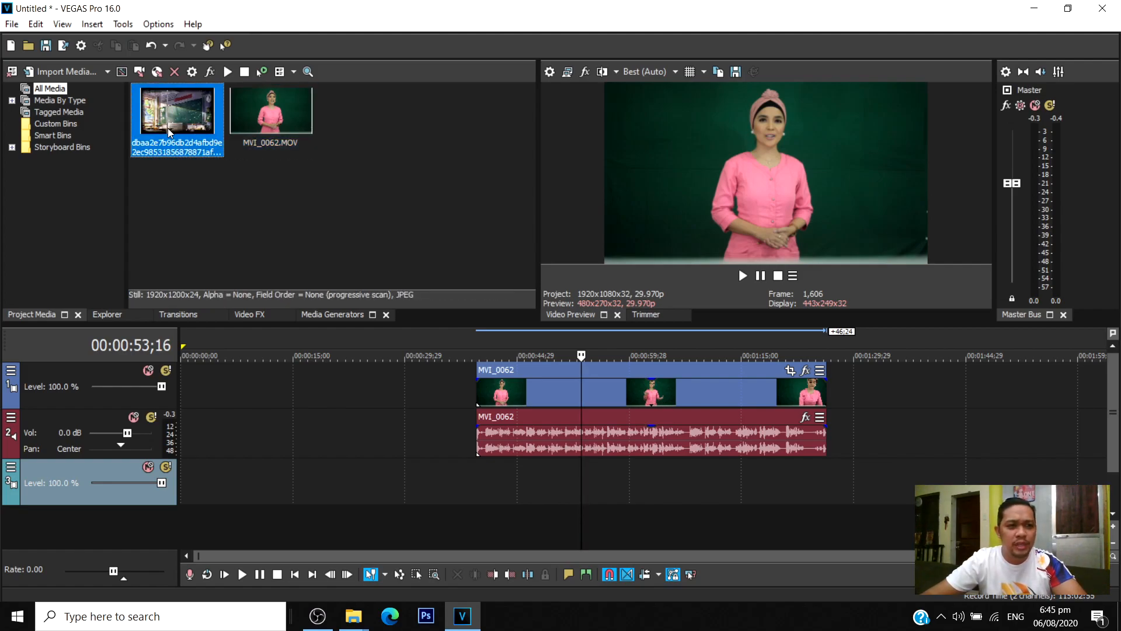
right_click(188, 118)
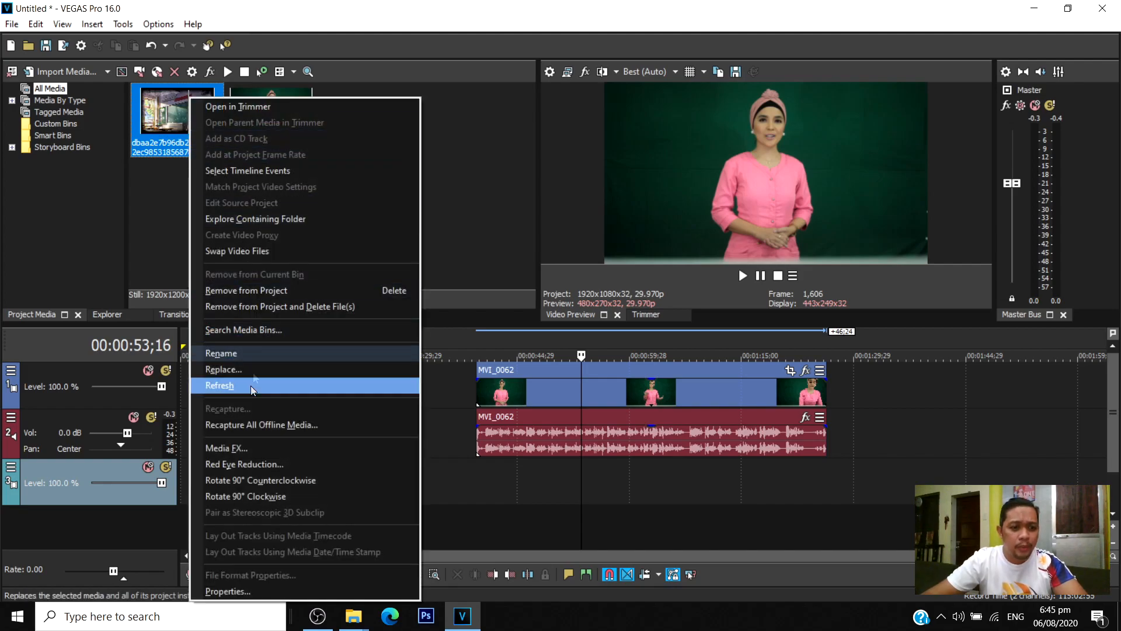
left_click(237, 590)
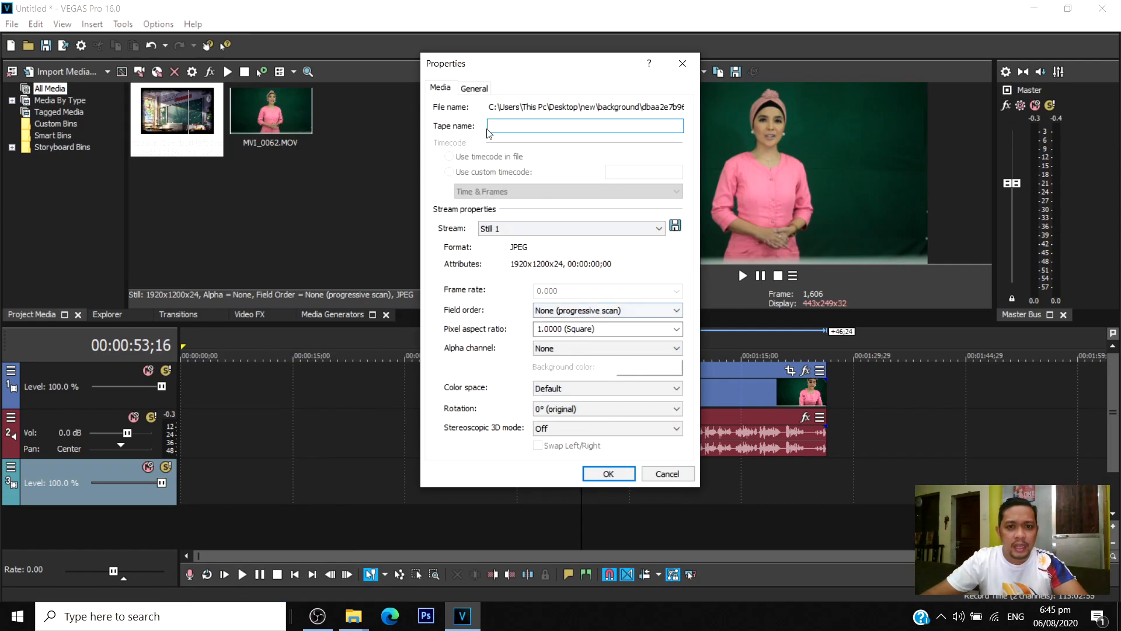
left_click(475, 89)
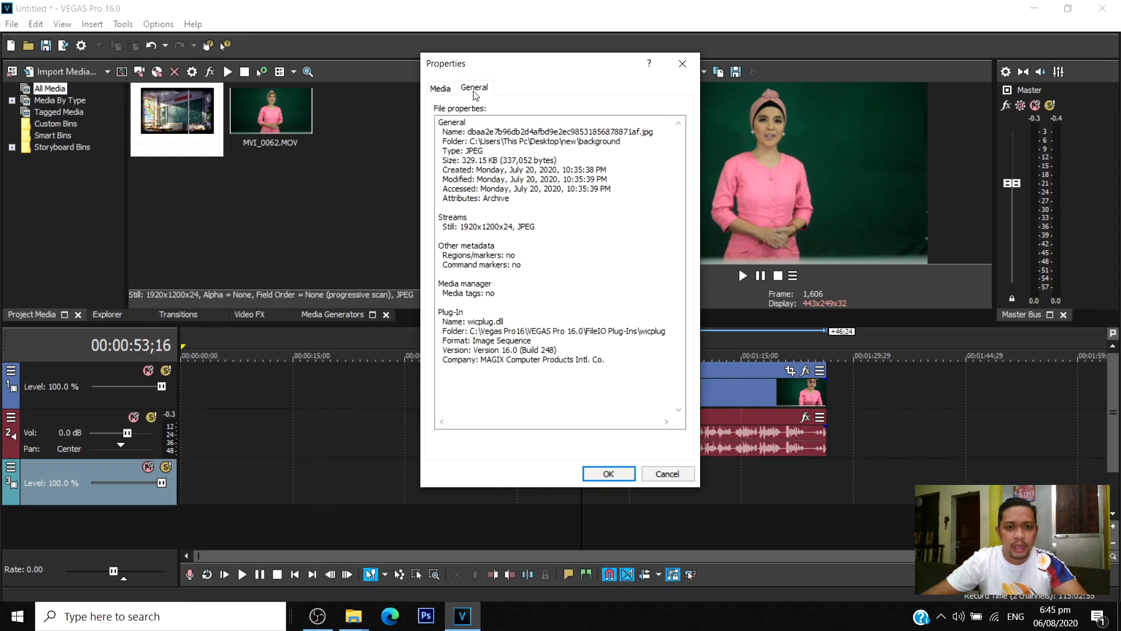
left_click(441, 89)
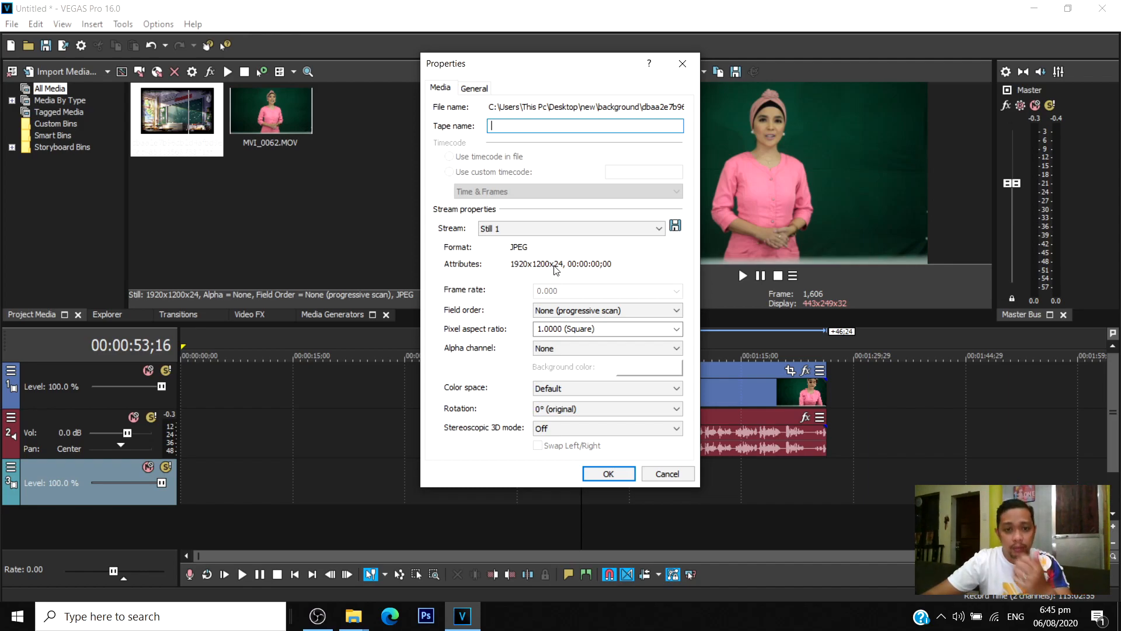
left_click(608, 473)
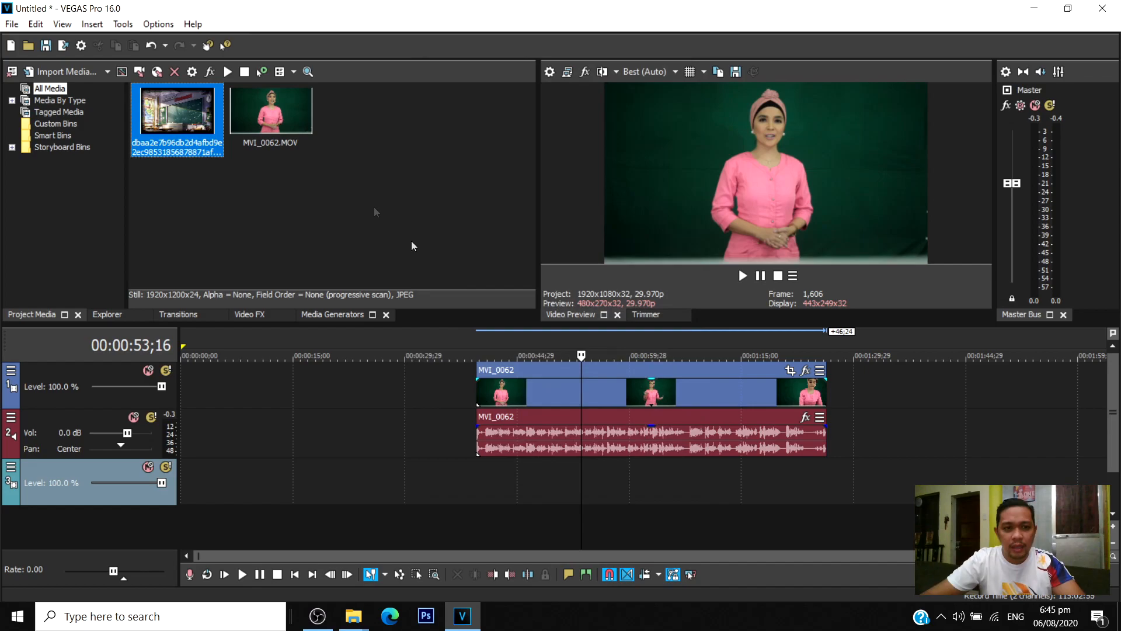
Place the classroom image on track 3, aligned with the MVI_0062 clip's start, and extend it to the clip's end.
left_click_drag(195, 122, 484, 485)
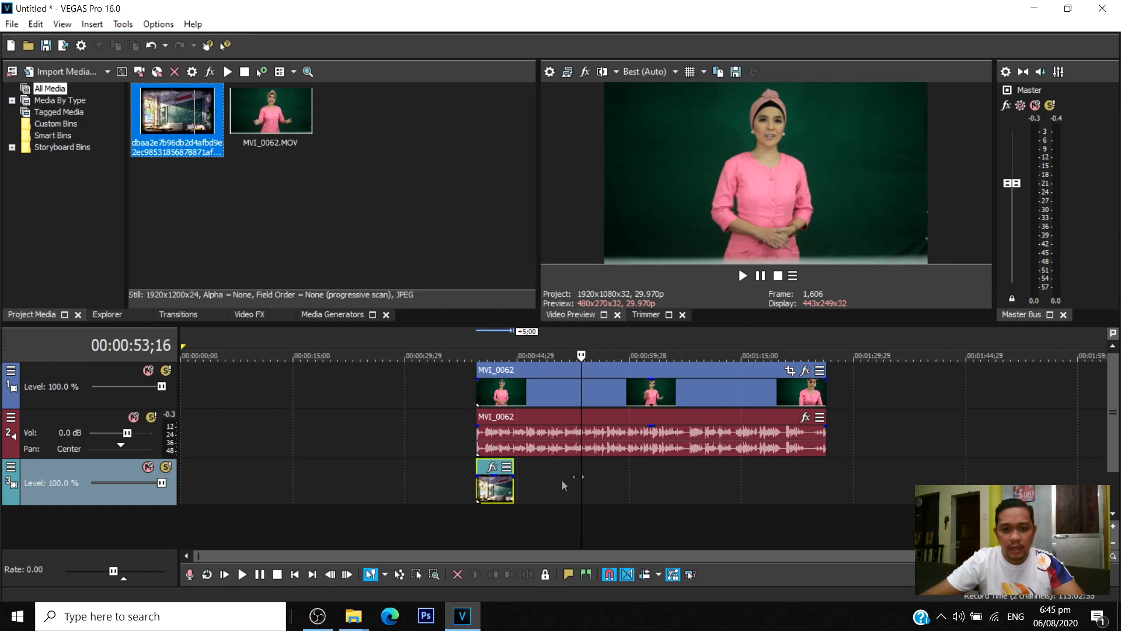
left_click_drag(513, 488, 826, 488)
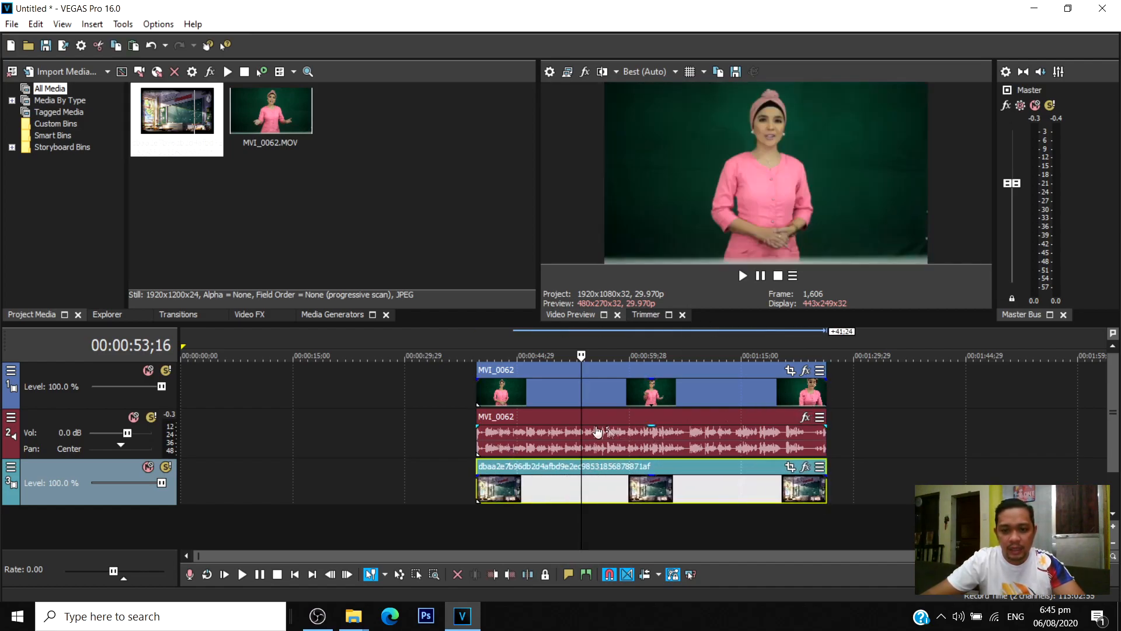
Find where the presenter starts speaking and trim the start of the MVI_0062 clip to 00:00:40;22.
scroll(513, 423, "up", 3)
scroll(513, 422, "down", 1)
left_click(493, 395)
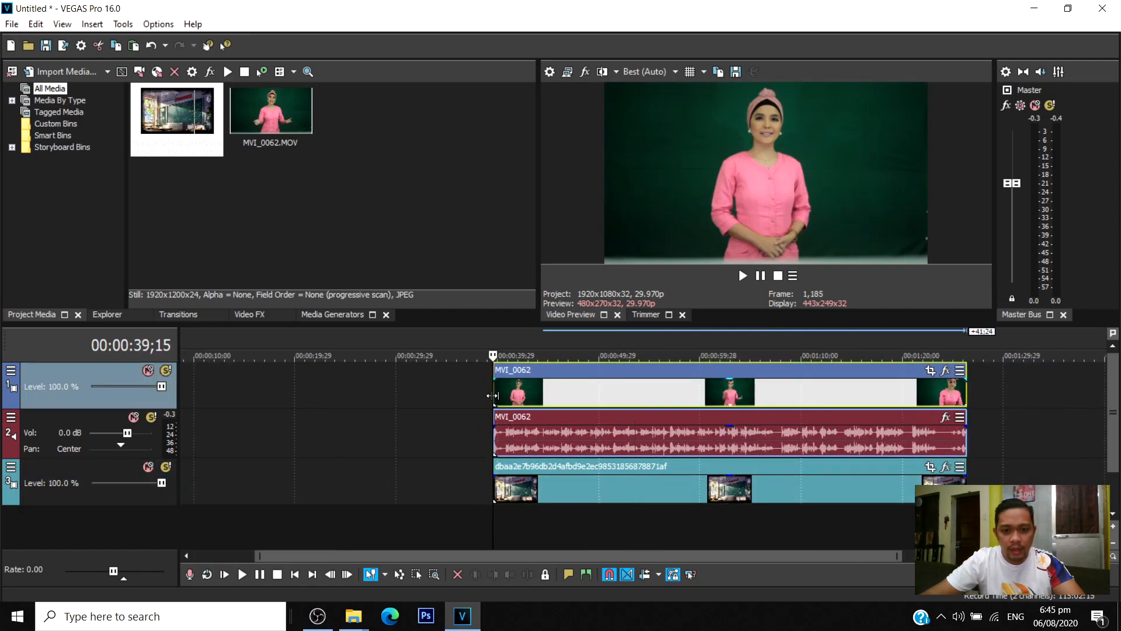
key("space")
scroll(603, 411, "up", 1)
key("Return")
scroll(660, 418, "down", 1)
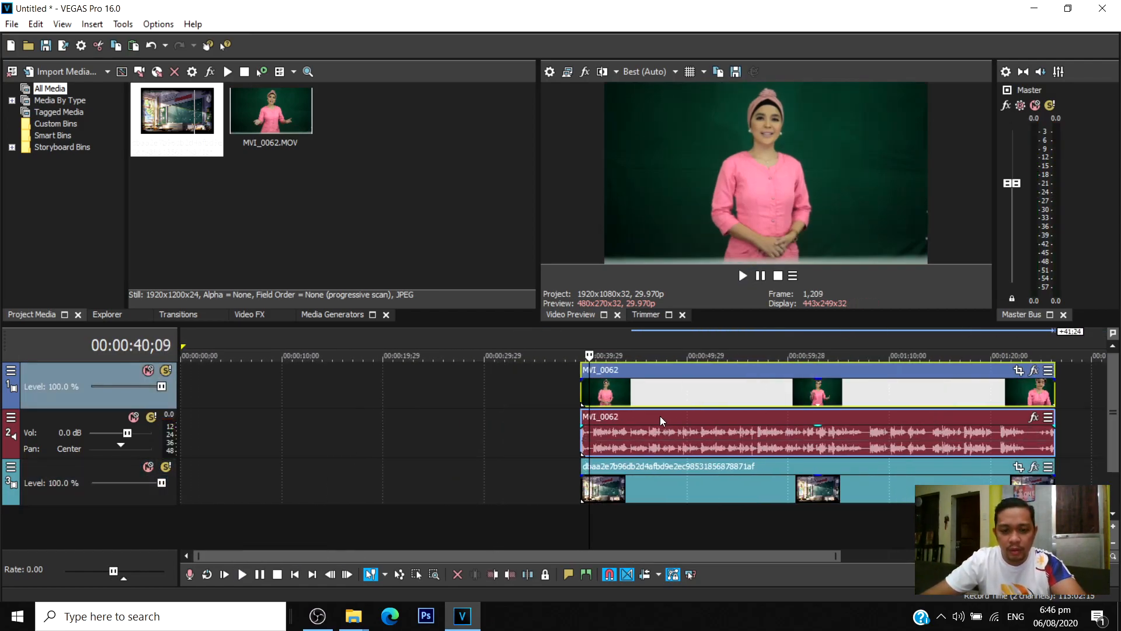
scroll(648, 418, "up", 1)
key("space")
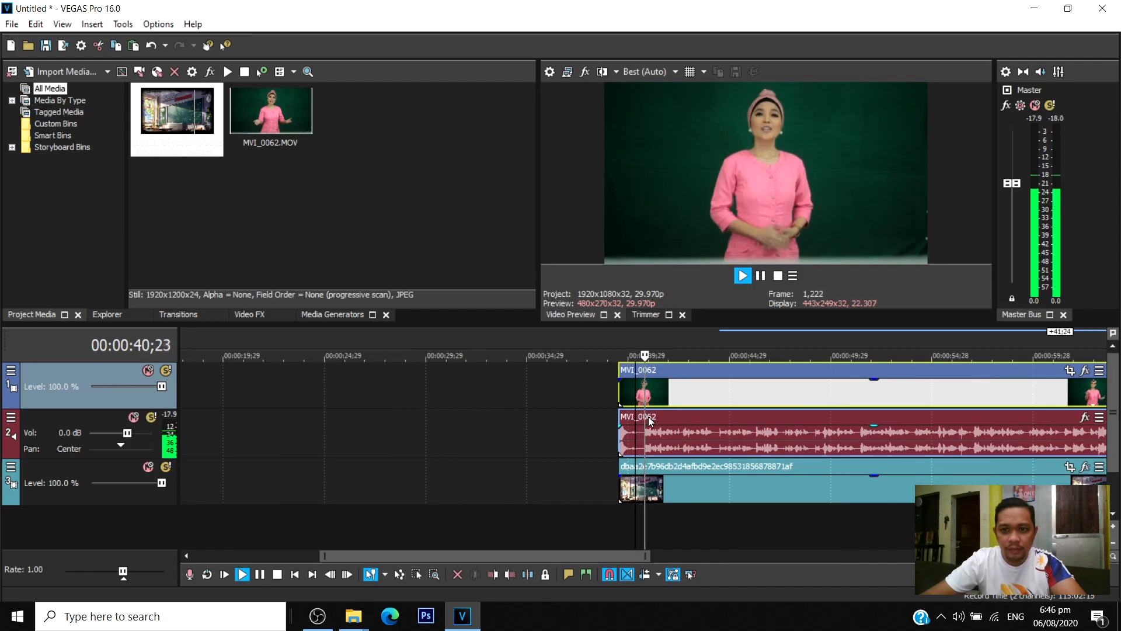
key("Return")
scroll(629, 422, "up", 2)
left_click(594, 404)
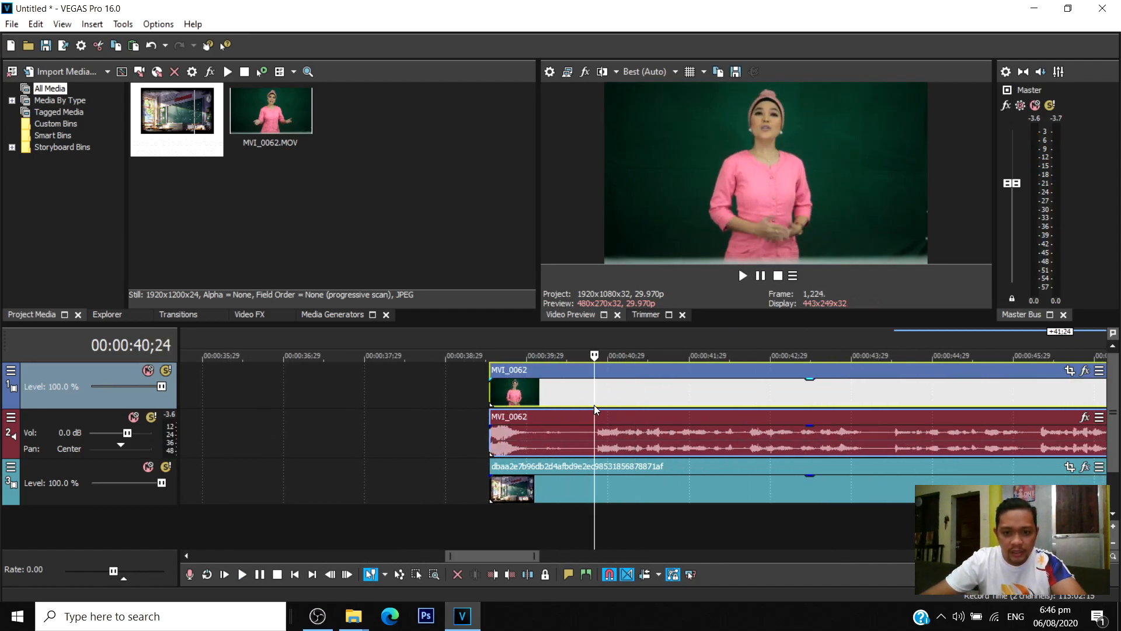
key("space")
key("Return")
left_click(590, 391)
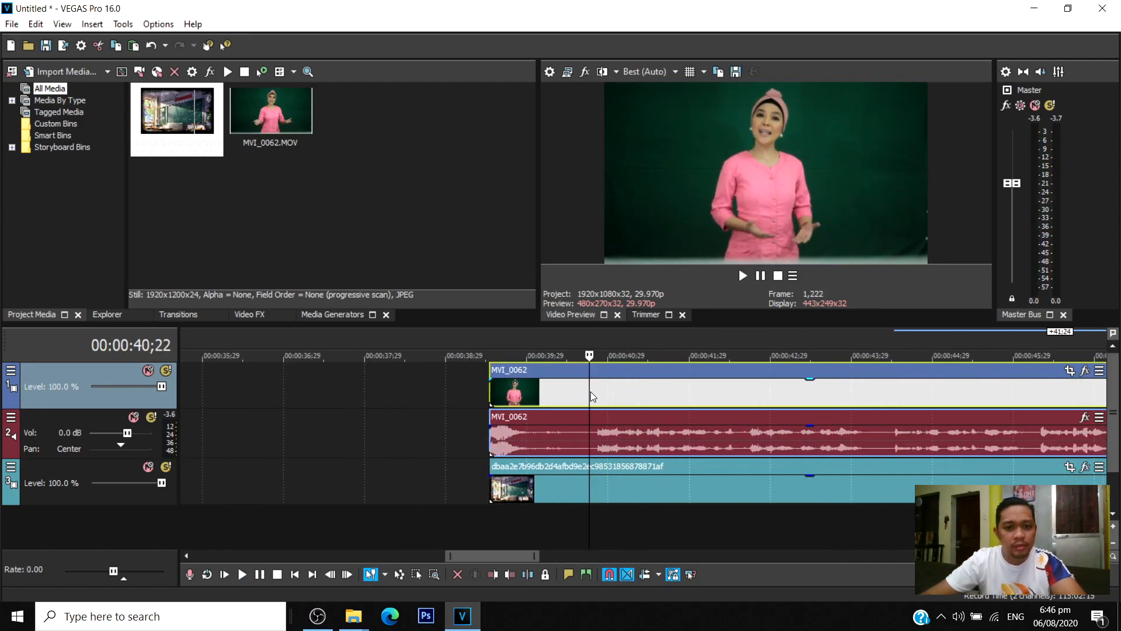
left_click_drag(491, 392, 589, 402)
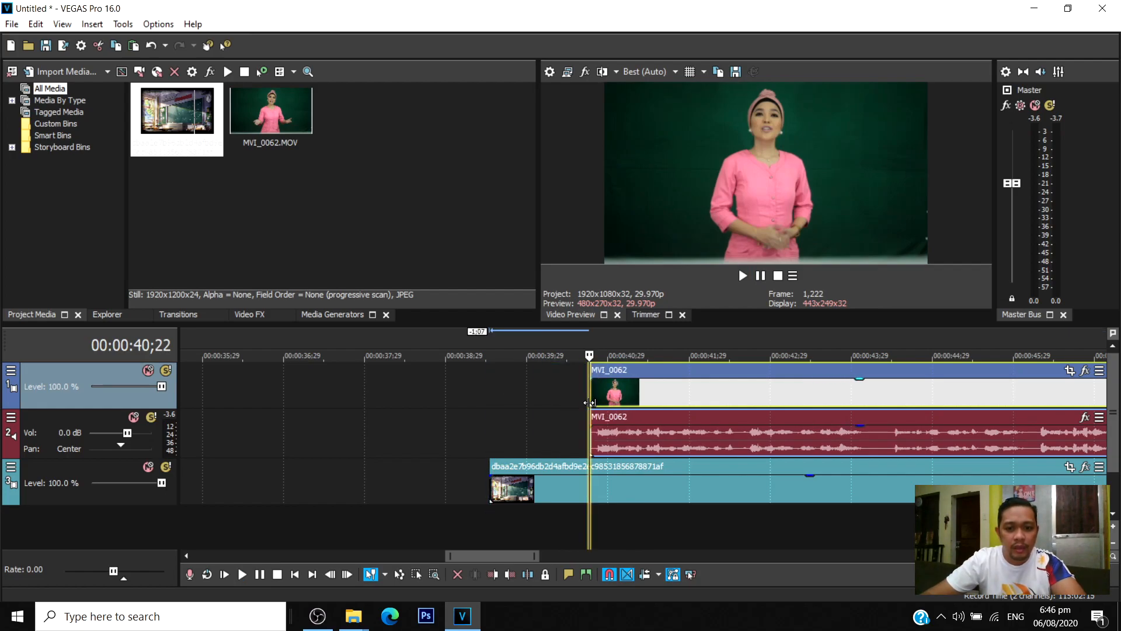
Play back the trimmed start of the MVI_0062 clip to check the cut.
scroll(619, 413, "up", 1)
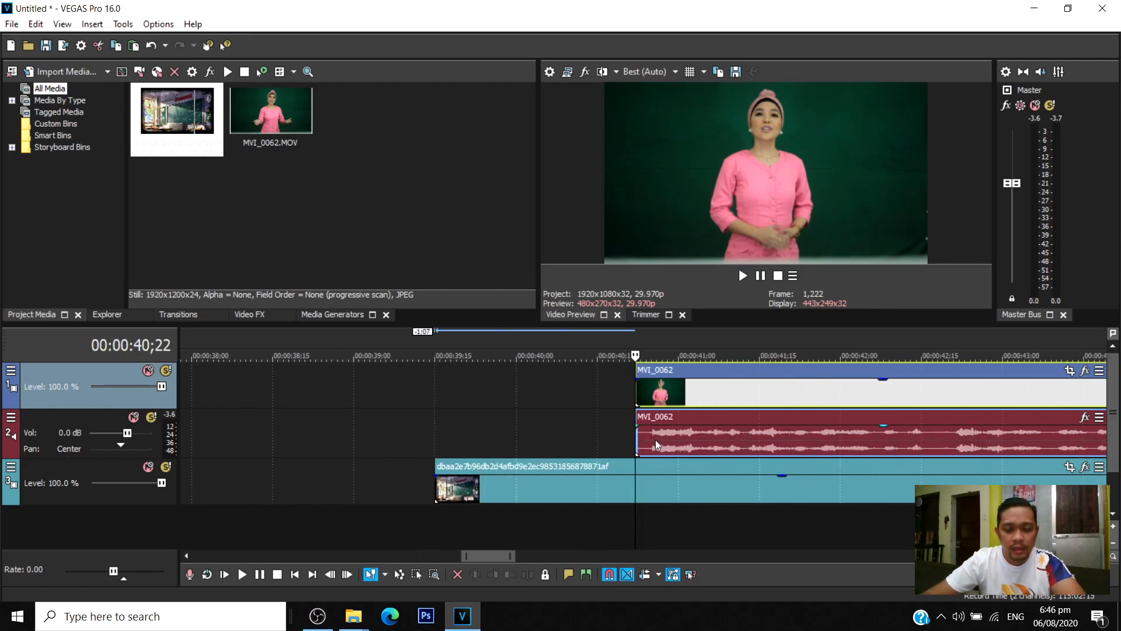
left_click(633, 398)
key("space")
scroll(655, 407, "down", 3)
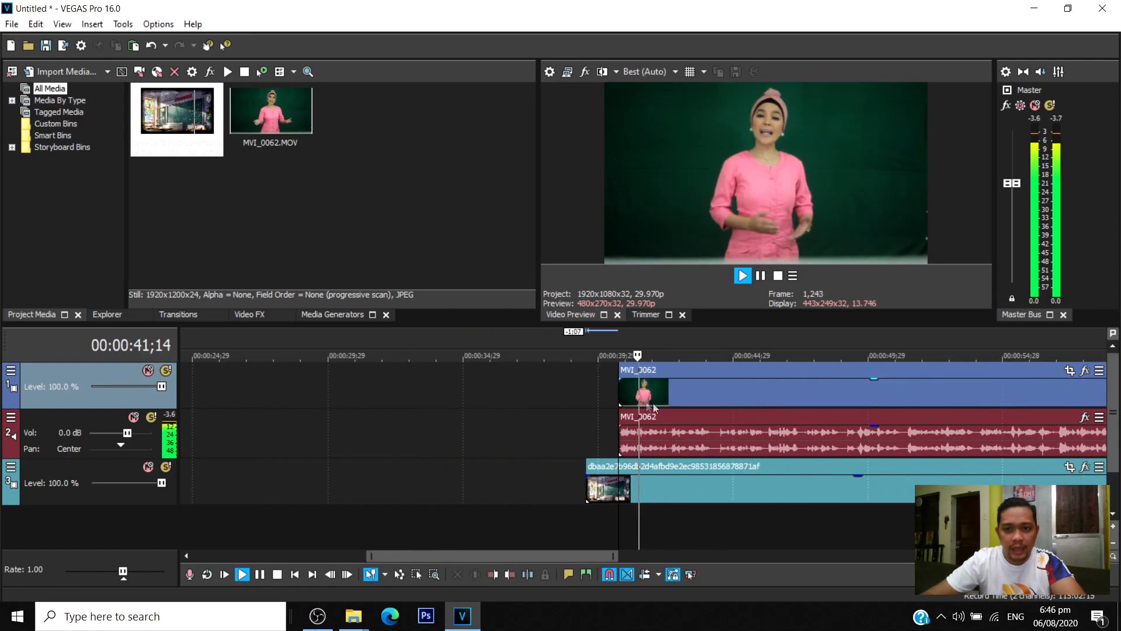
key("space")
Find where the presenter finishes speaking, split the MVI_0062 clip at 00:01:23;23 and delete the remainder.
left_click_drag(569, 554, 825, 530)
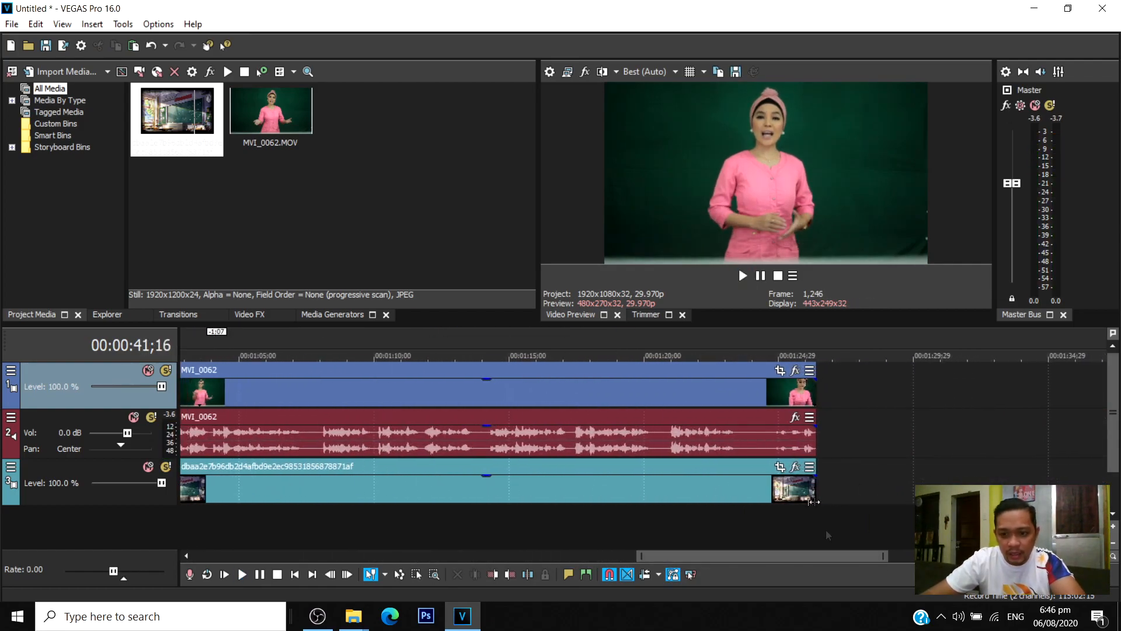
left_click(702, 386)
key("space")
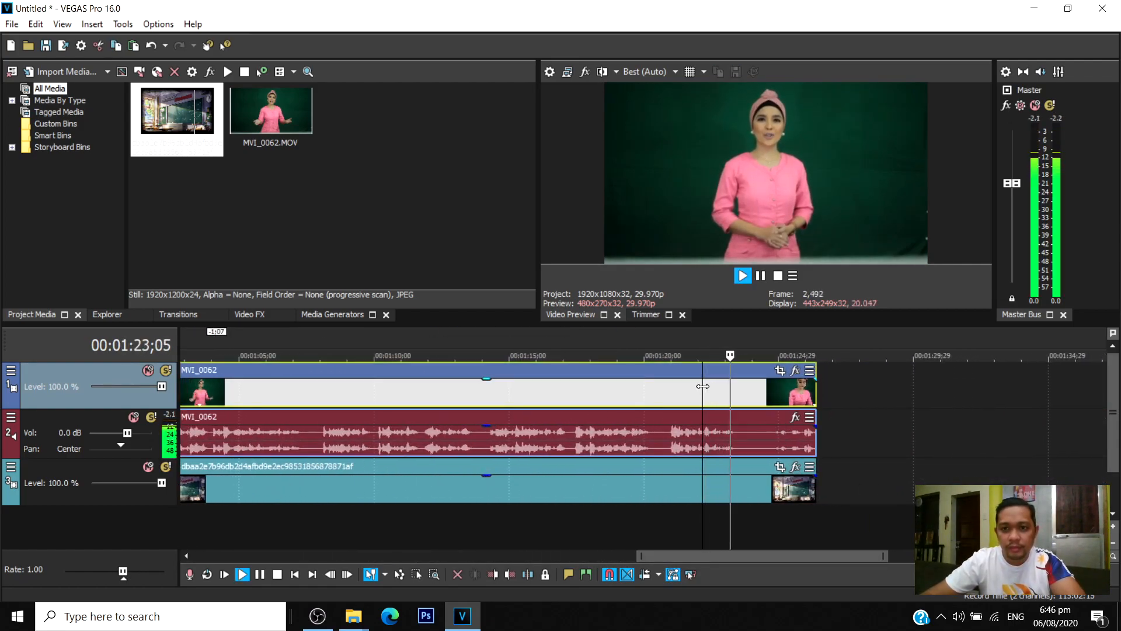
key("Return")
key("s")
key("Return")
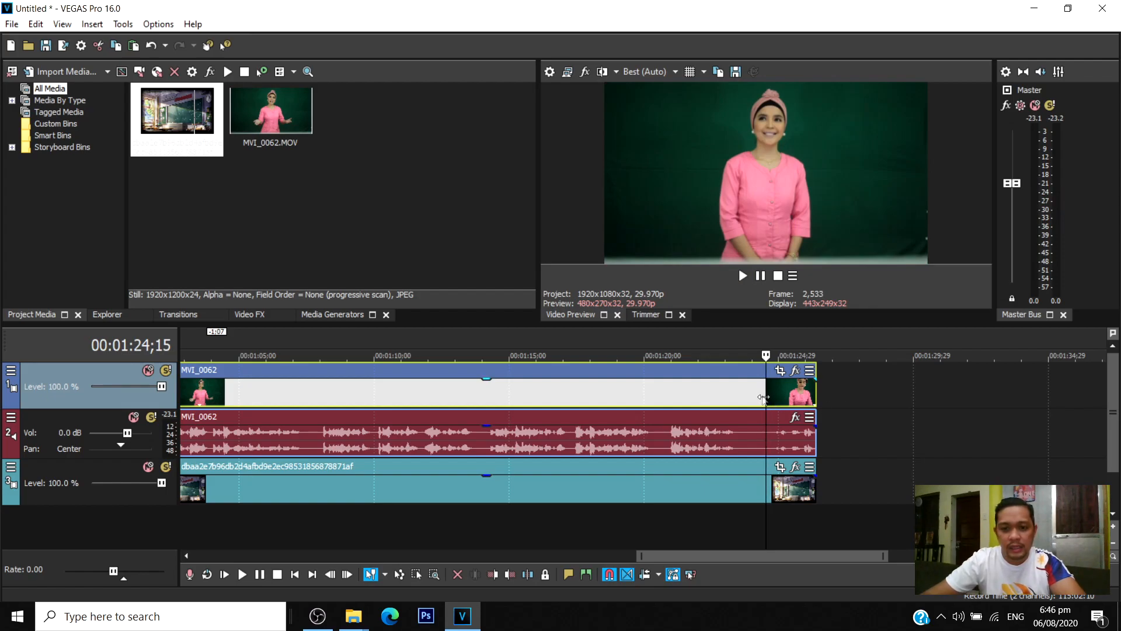
key("Return")
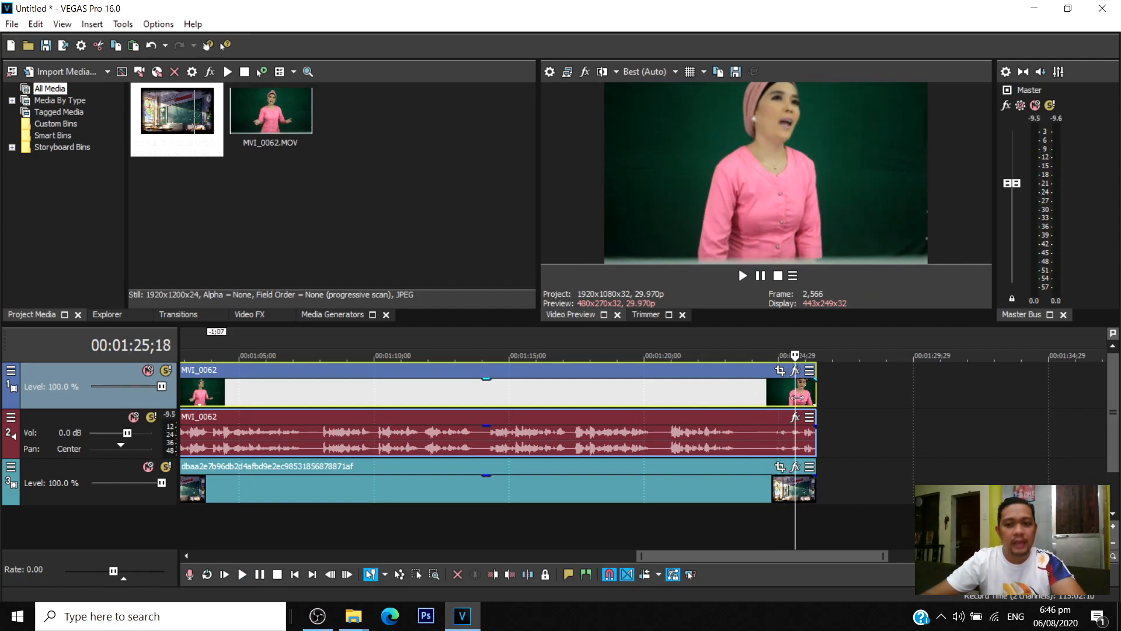
left_click(756, 397)
left_click(746, 393)
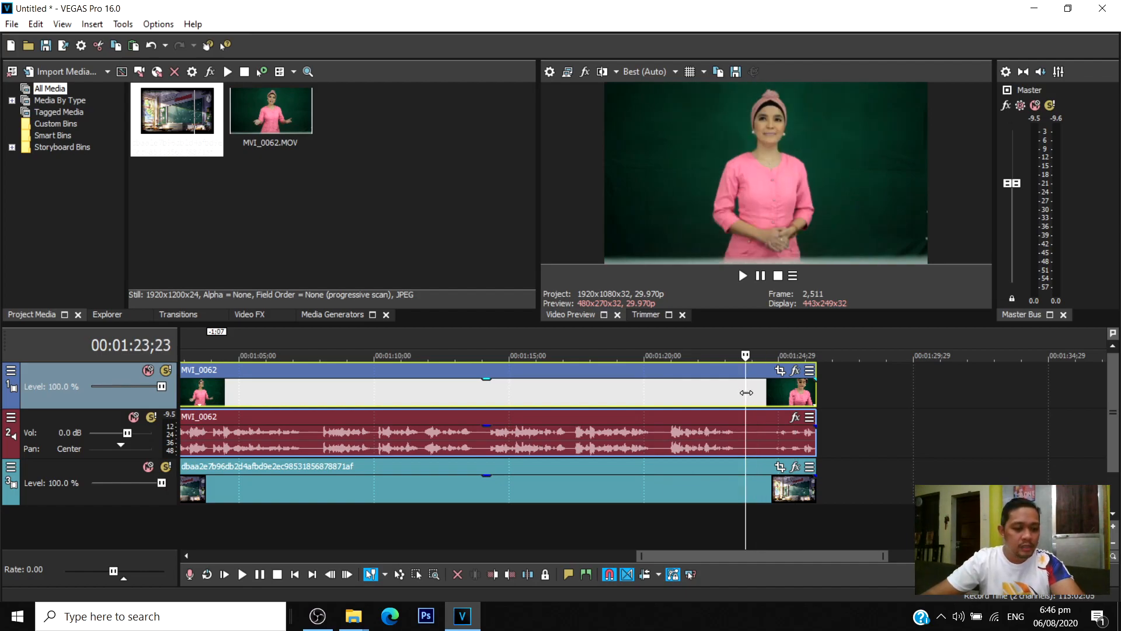
key("s")
left_click(765, 394)
key("Delete")
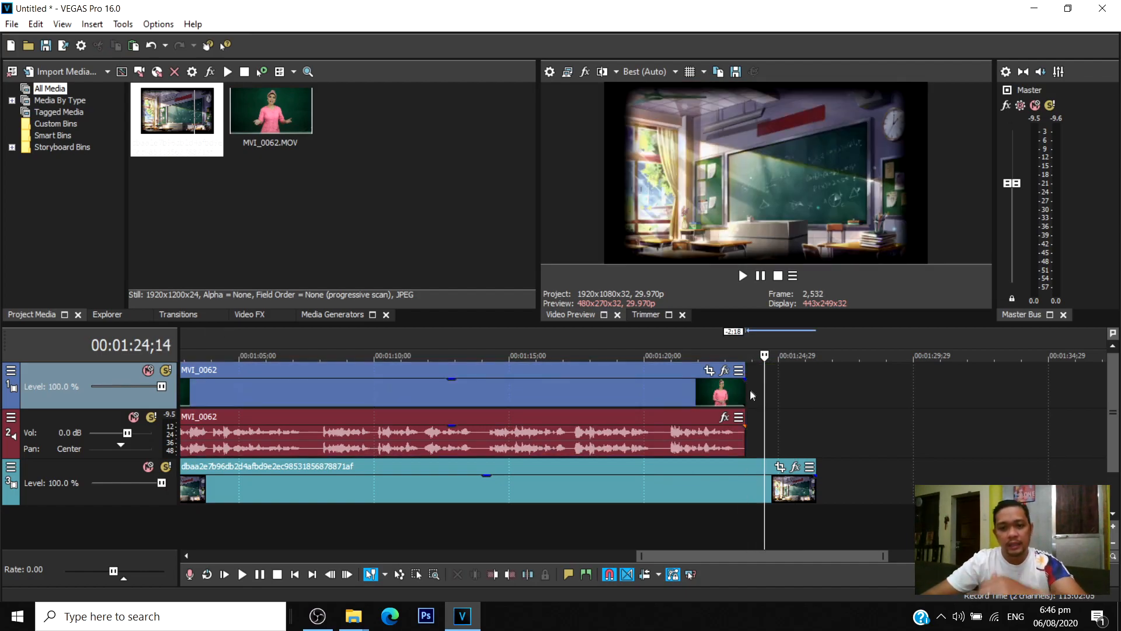
Move the classroom image to the start of the trimmed MVI_0062 clip and shorten its end to match.
scroll(470, 479, "down", 2)
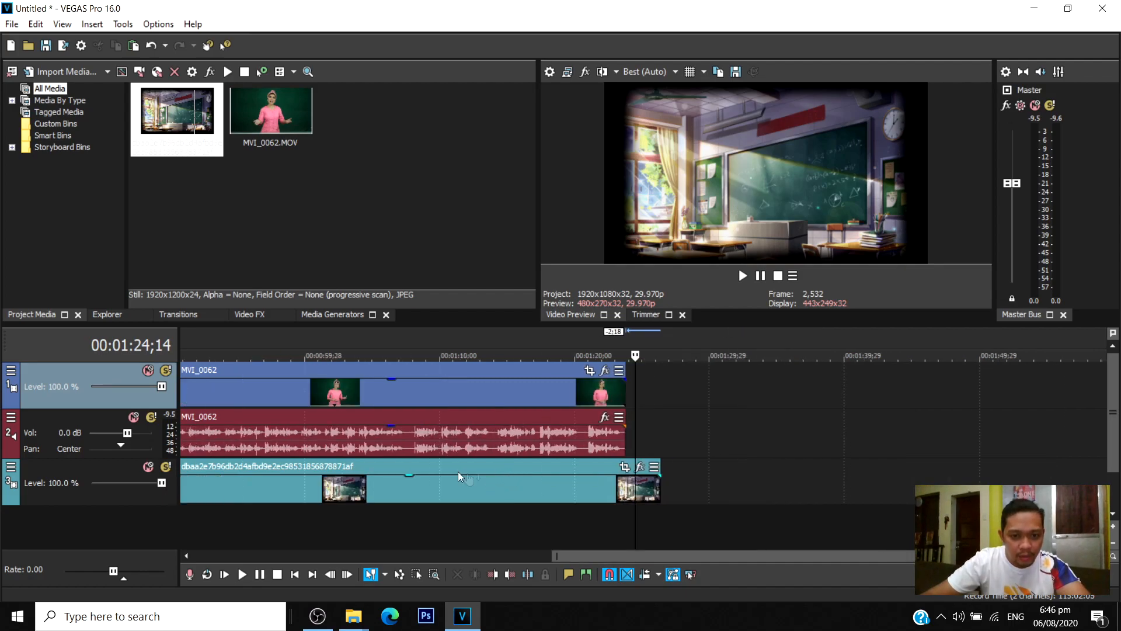
scroll(470, 479, "down", 3)
left_click_drag(513, 471, 538, 465)
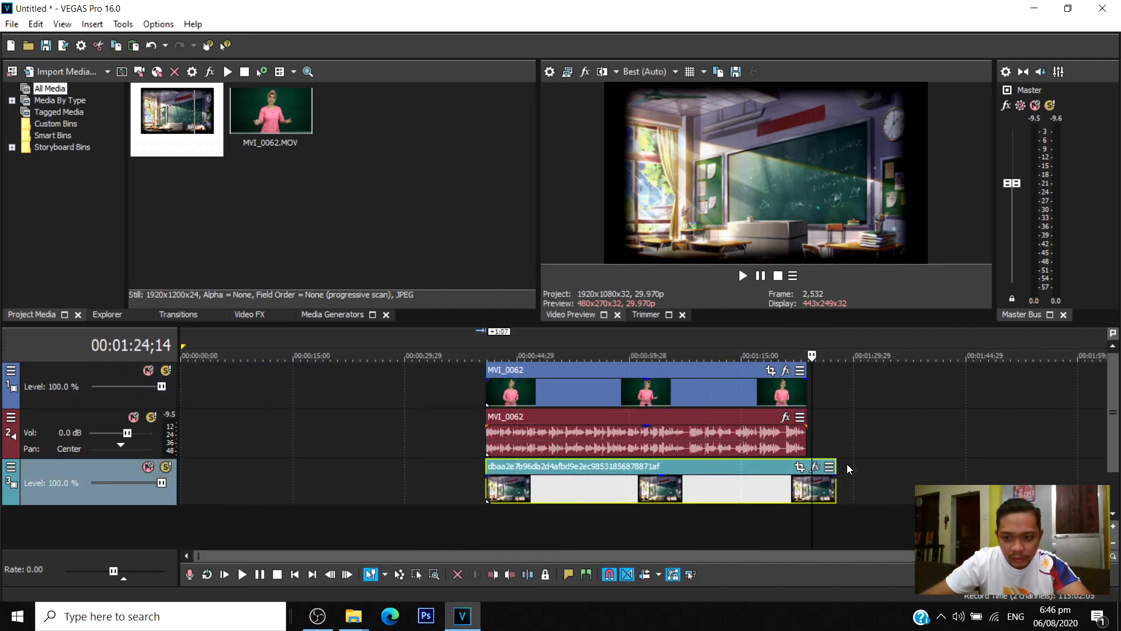
left_click_drag(835, 485, 807, 485)
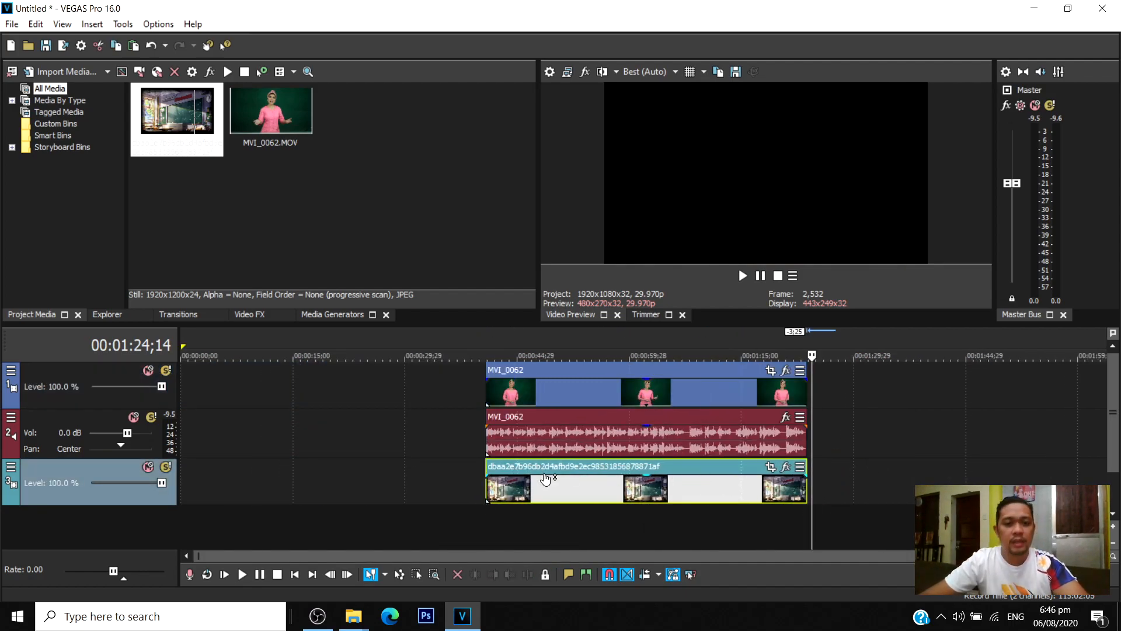
Play the aligned clips from their common start to review the timeline.
left_click(484, 516)
key("space")
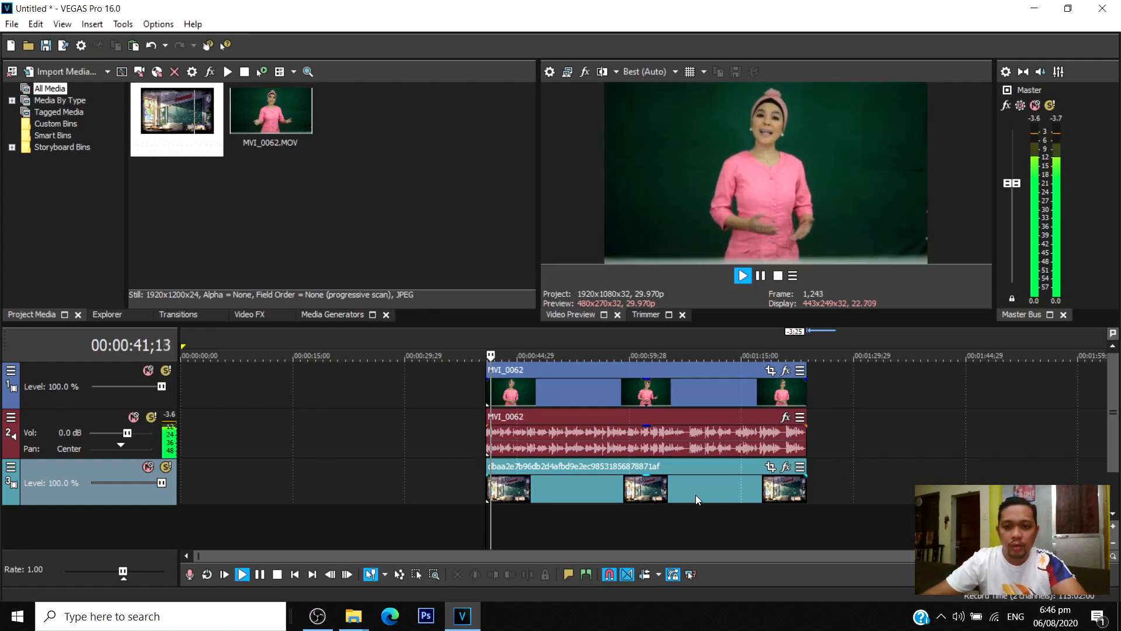
scroll(696, 499, "up", 3)
key("Return")
scroll(696, 489, "down", 3)
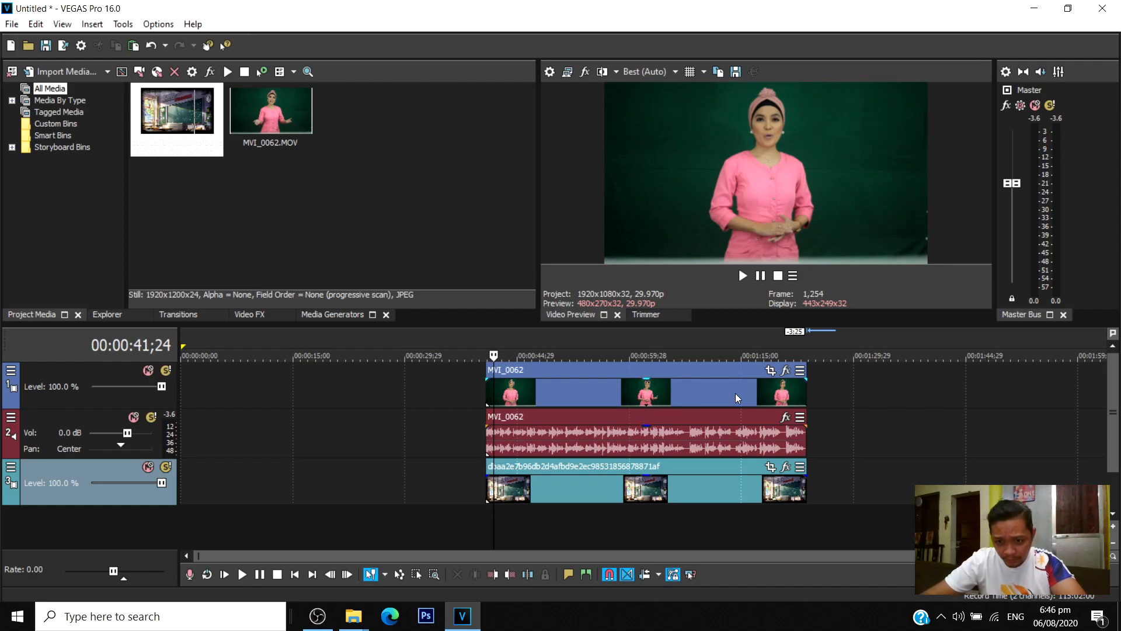
left_click(709, 390)
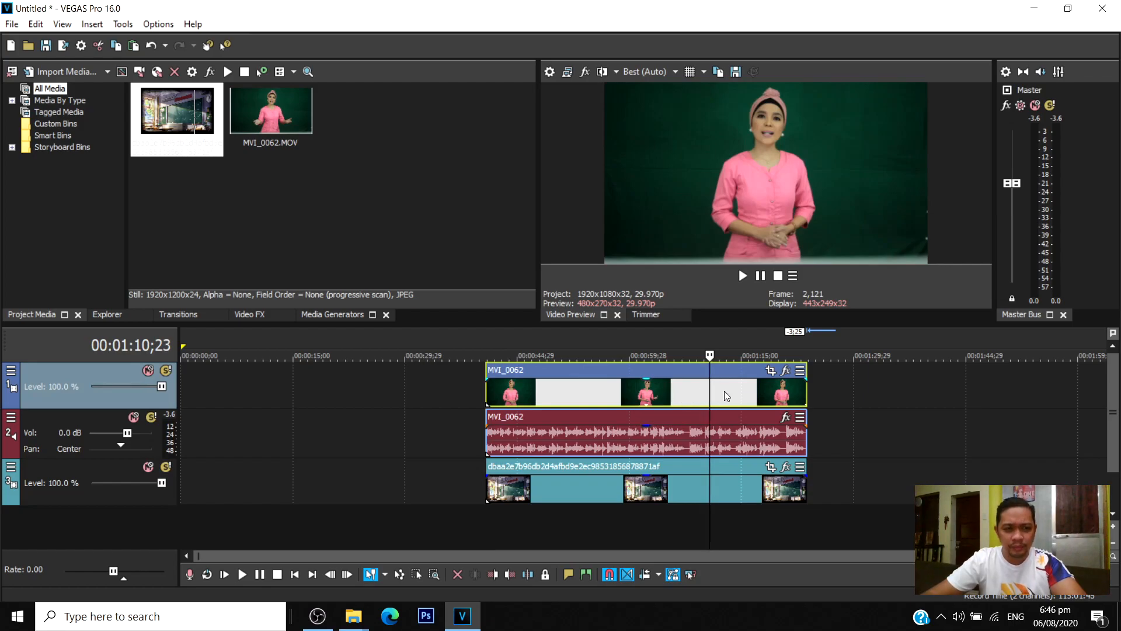
scroll(761, 384, "up", 1)
scroll(761, 385, "down", 1)
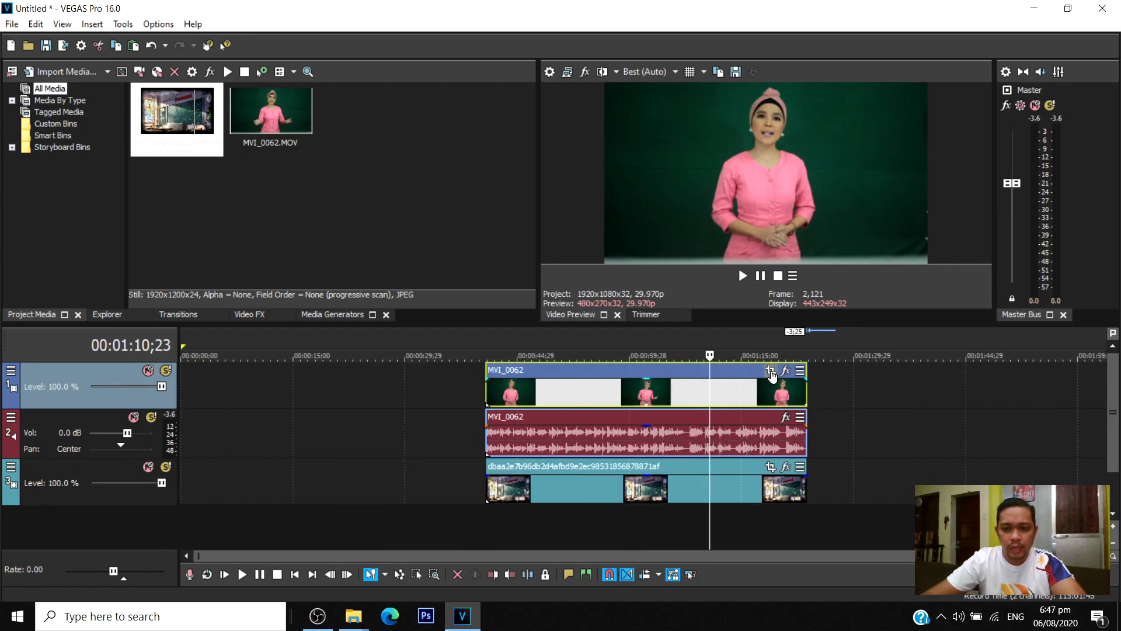
scroll(772, 374, "up", 1)
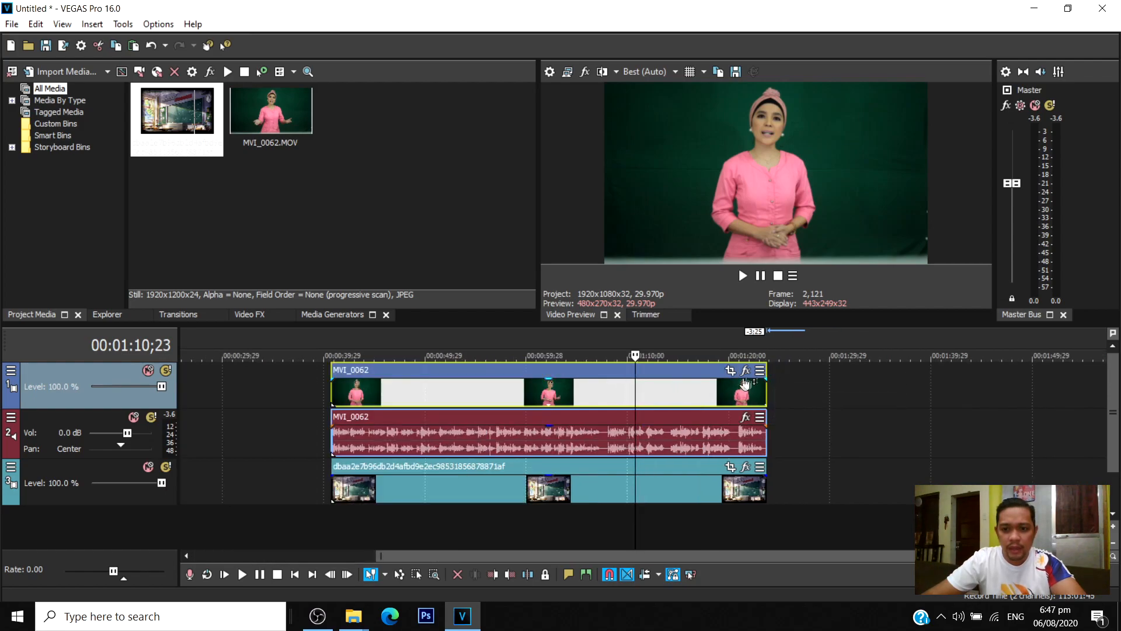
scroll(773, 375, "up", 1)
left_click(773, 371)
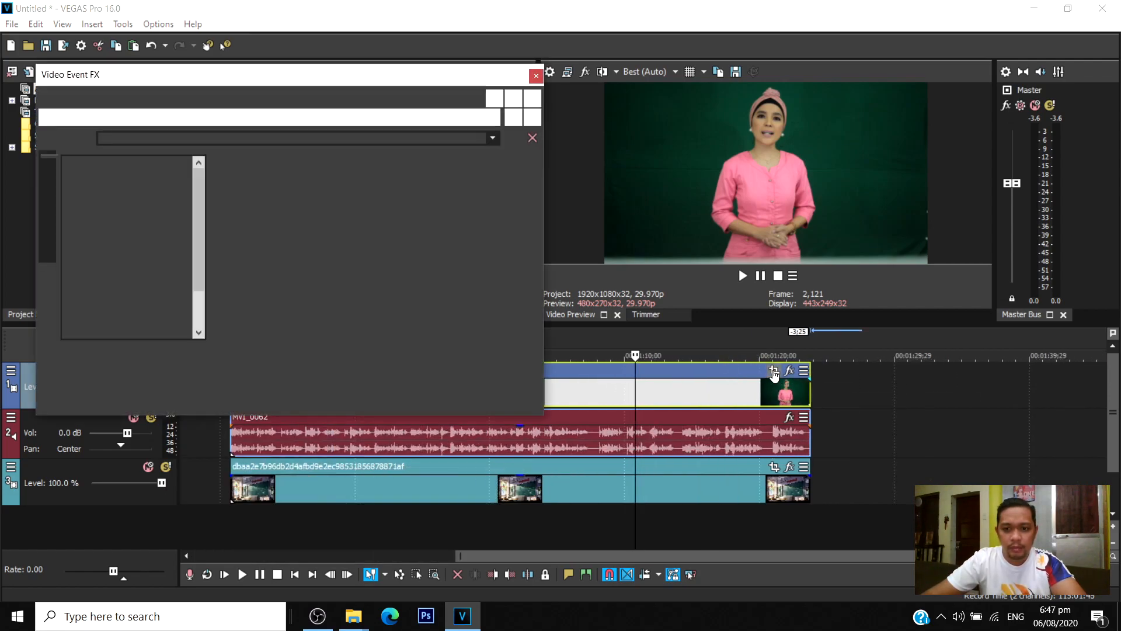
left_click(537, 77)
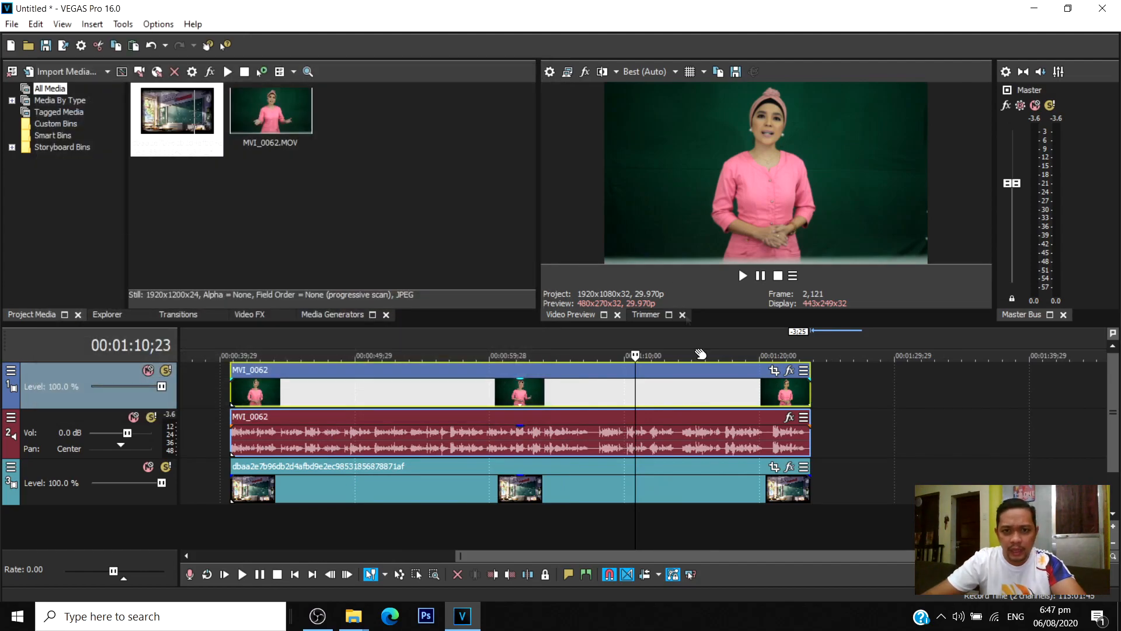
Crop the MVI_0062 clip from its lower-right corner to about 1,751 by 963 in Event Pan/Crop at the clip's start.
left_click(772, 371)
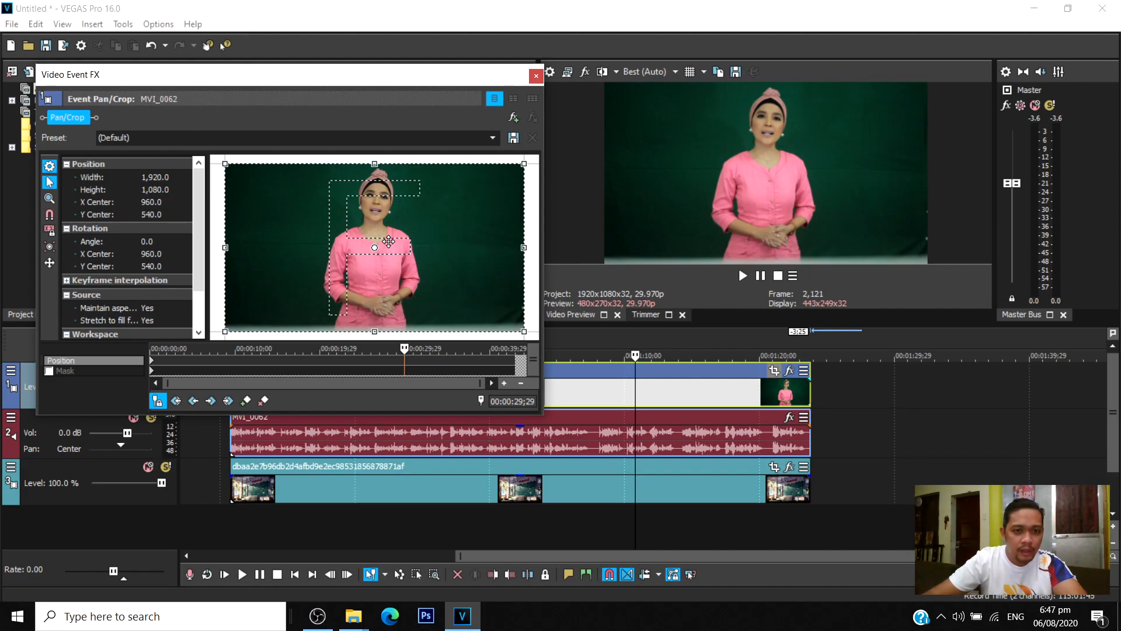
left_click(153, 366)
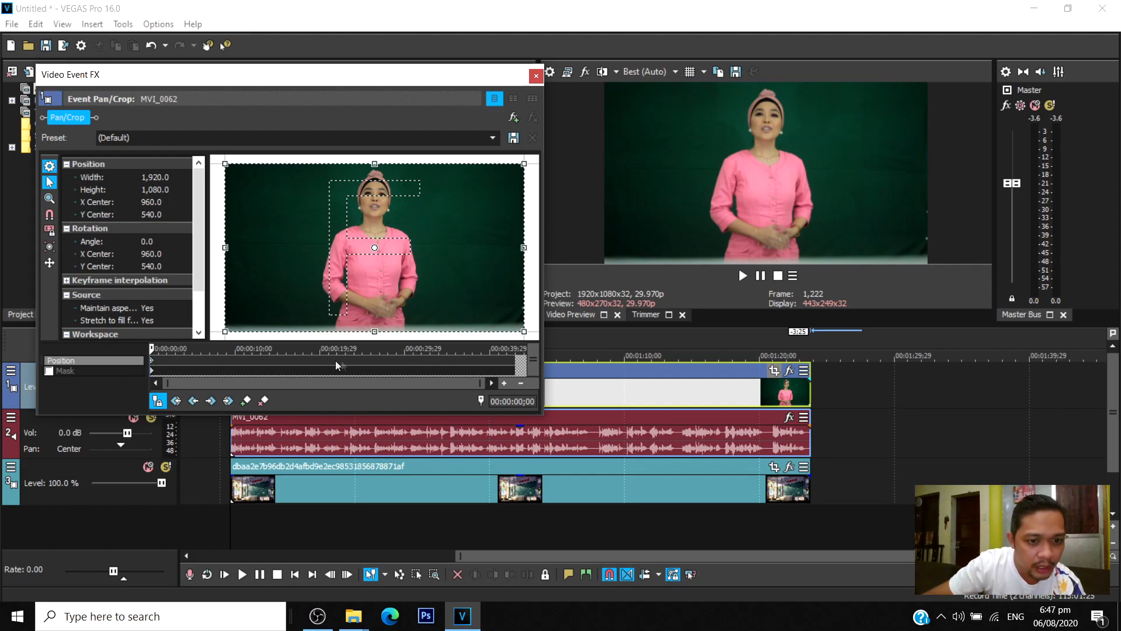
left_click(89, 377)
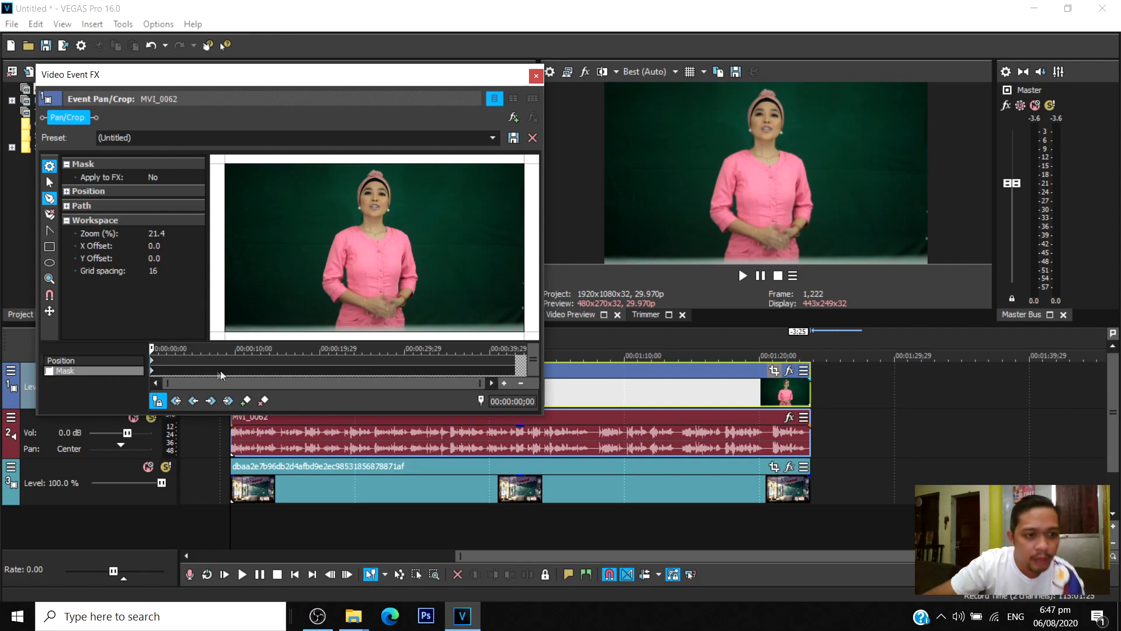
left_click(131, 361)
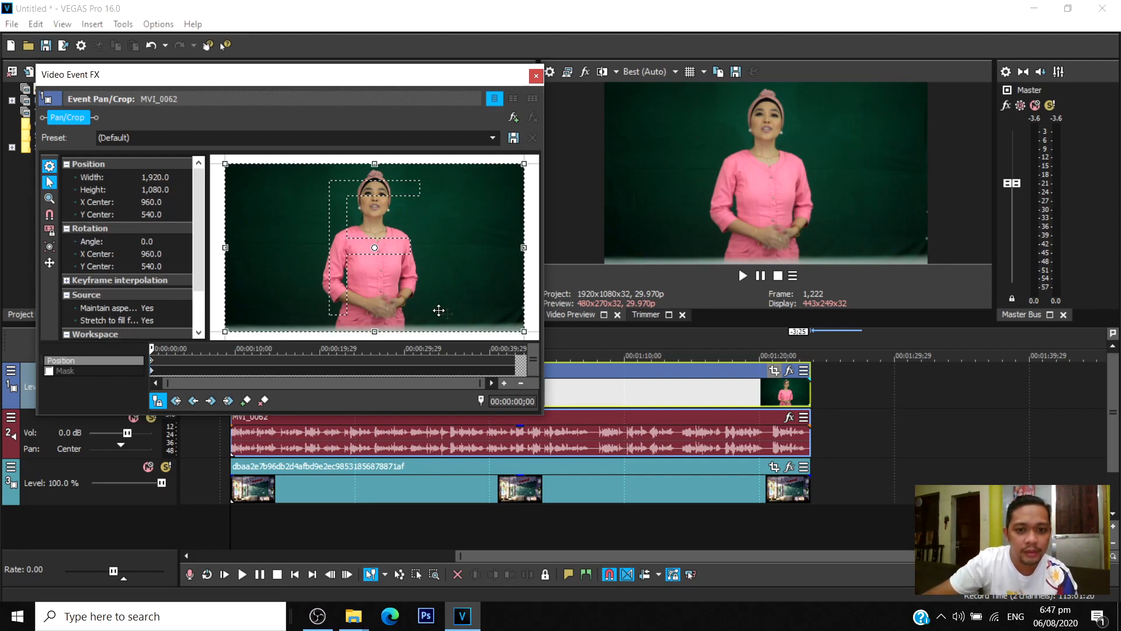
left_click_drag(523, 331, 498, 313)
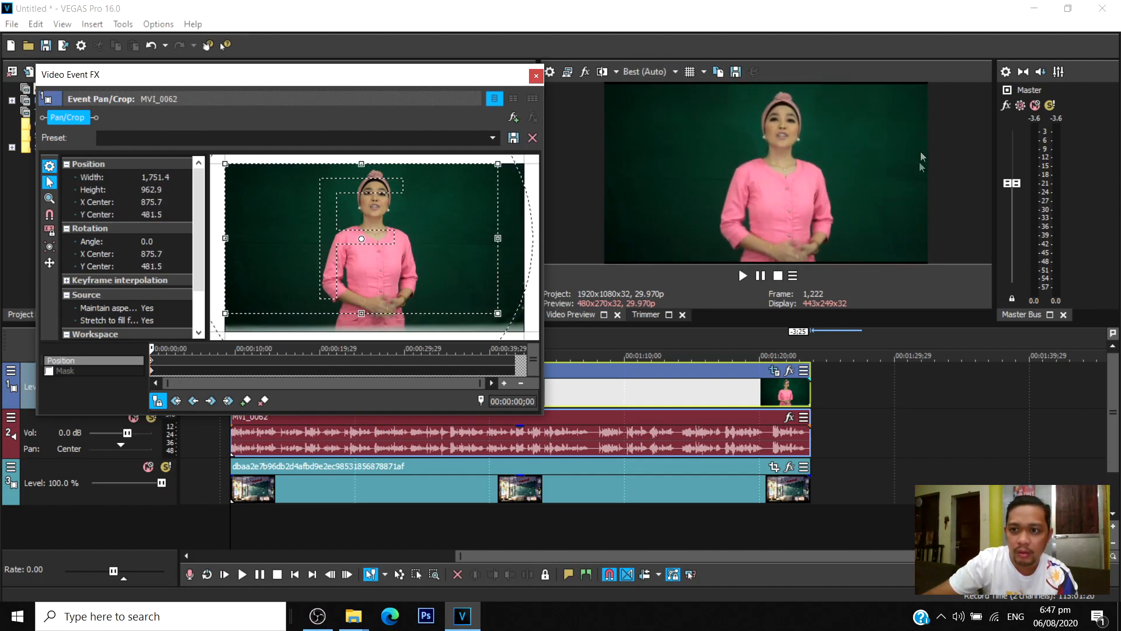
Try matching the crop frame to the output aspect and shifting it horizontally to an X center of about 941.
right_click(435, 229)
right_click(411, 212)
right_click(436, 200)
right_click(457, 195)
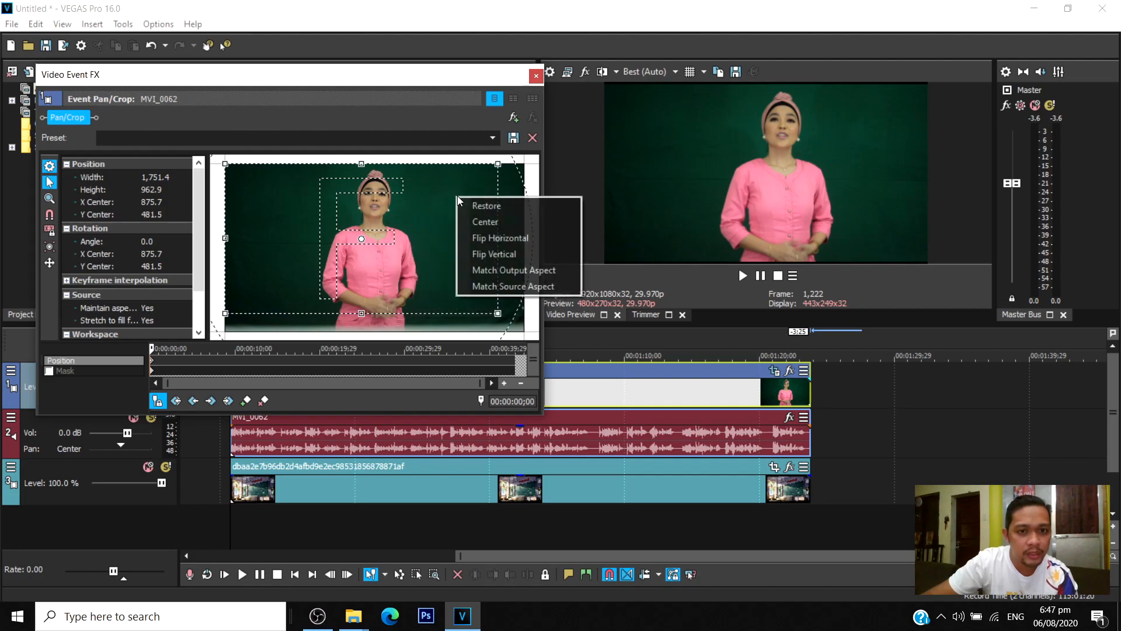
left_click(499, 271)
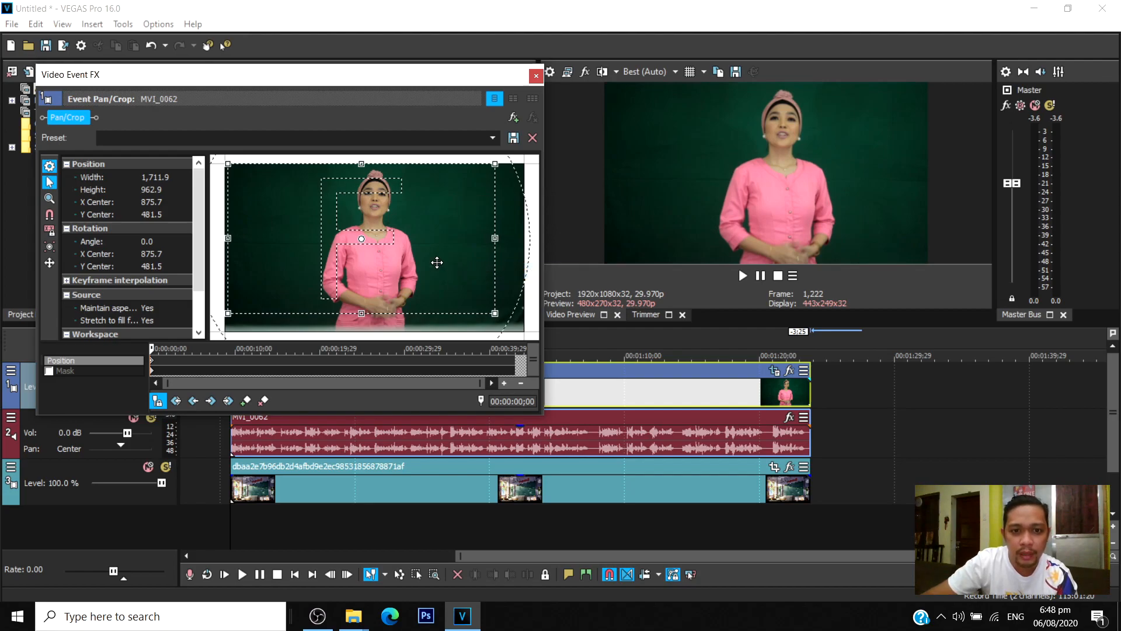
left_click_drag(437, 263, 446, 262)
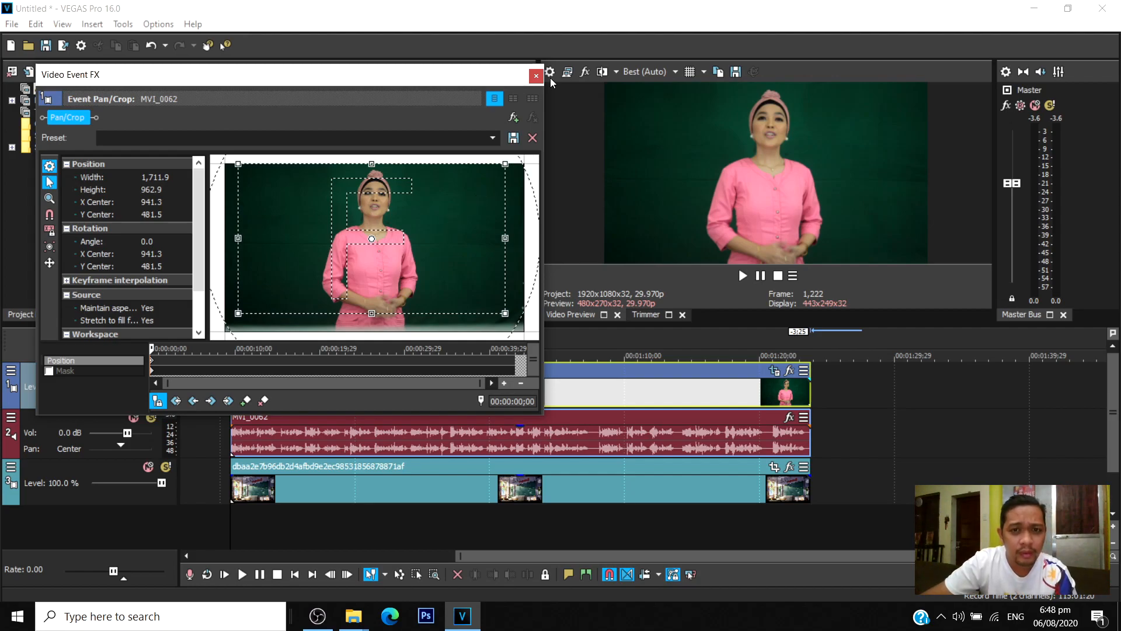
Undo the crop frame's horizontal shift and output-aspect match, and close the pan/crop settings.
key("ctrl+z")
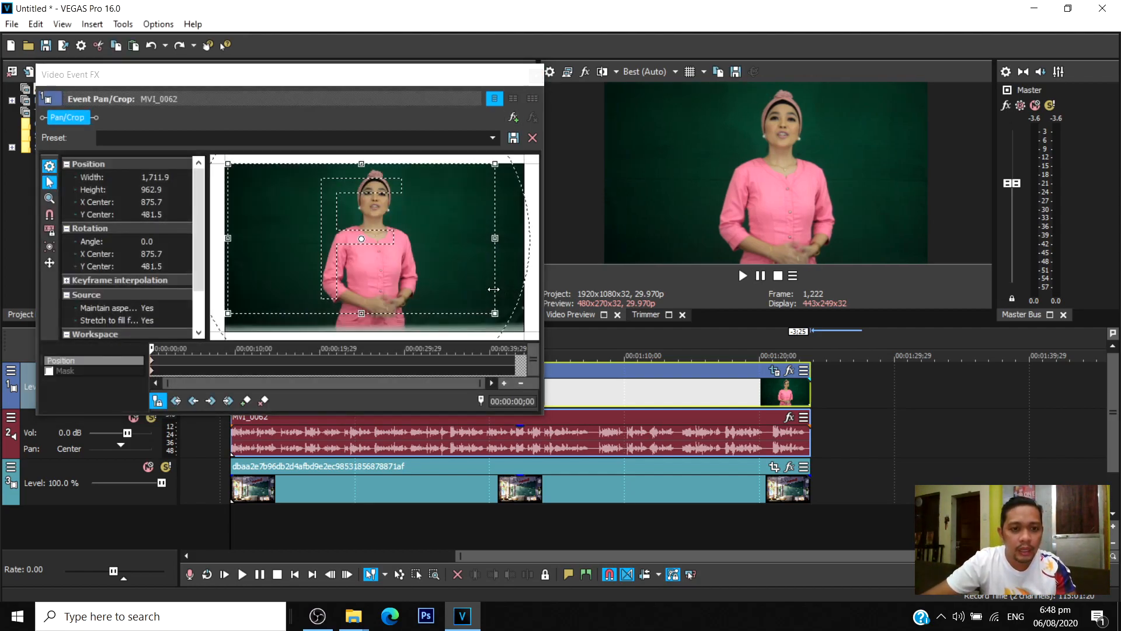
key("ctrl+z")
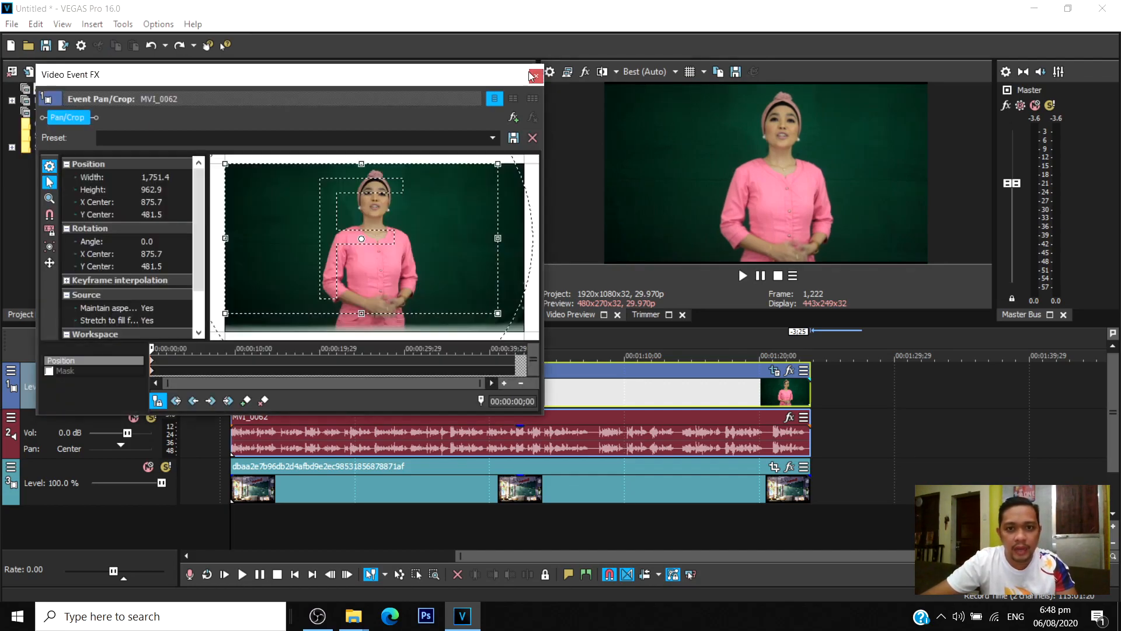
left_click_drag(530, 75, 537, 79)
left_click(542, 79)
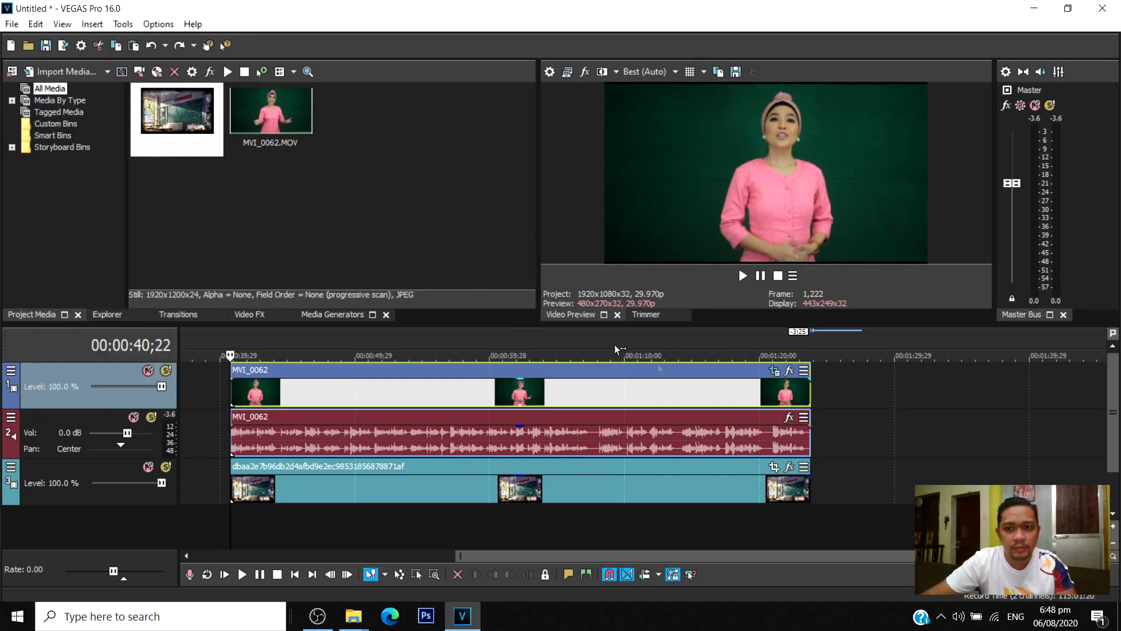
Resize the MVI_0062 crop frame to a height of about 954 and match it to the output aspect.
left_click(774, 371)
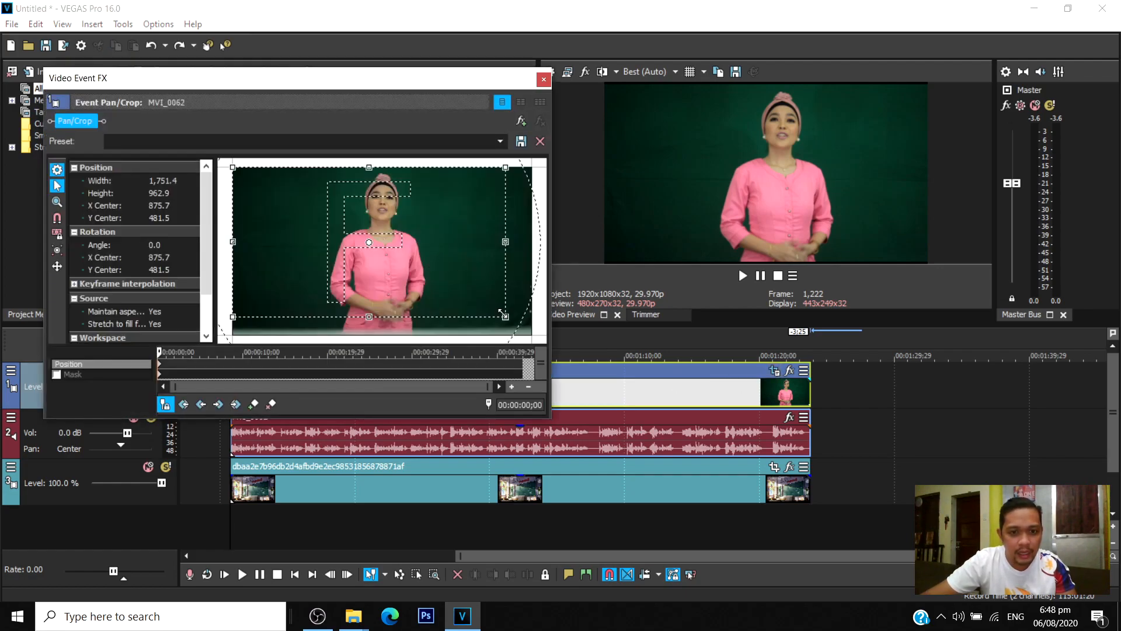
mouse_move(505, 316)
left_mouse_down()
mouse_move(494, 309)
mouse_move(507, 315)
left_mouse_up()
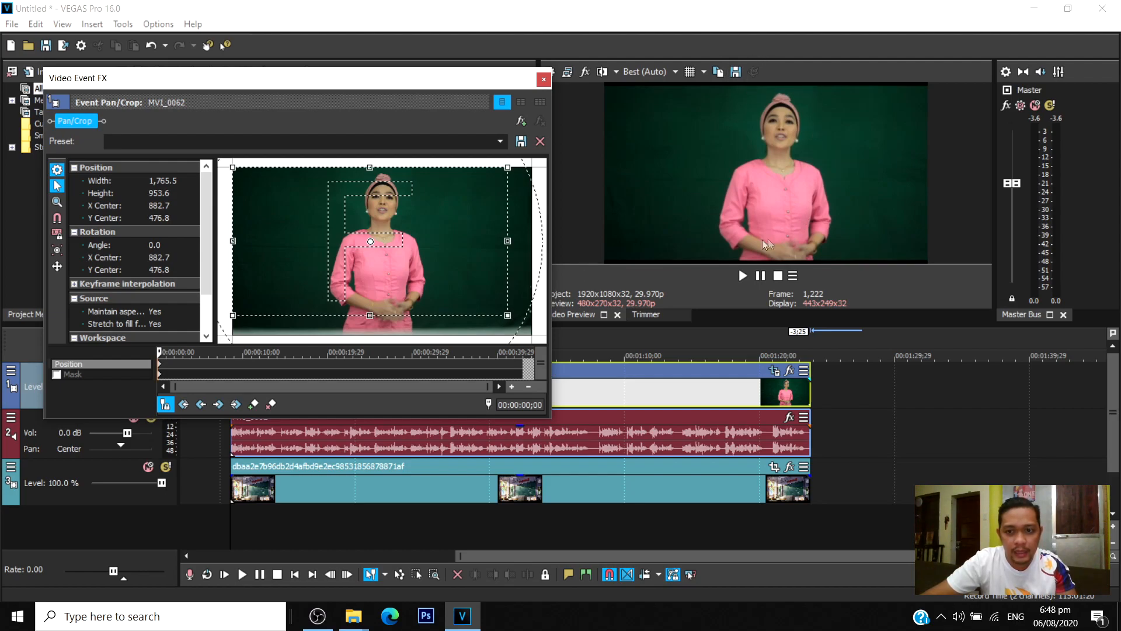
right_click(450, 234)
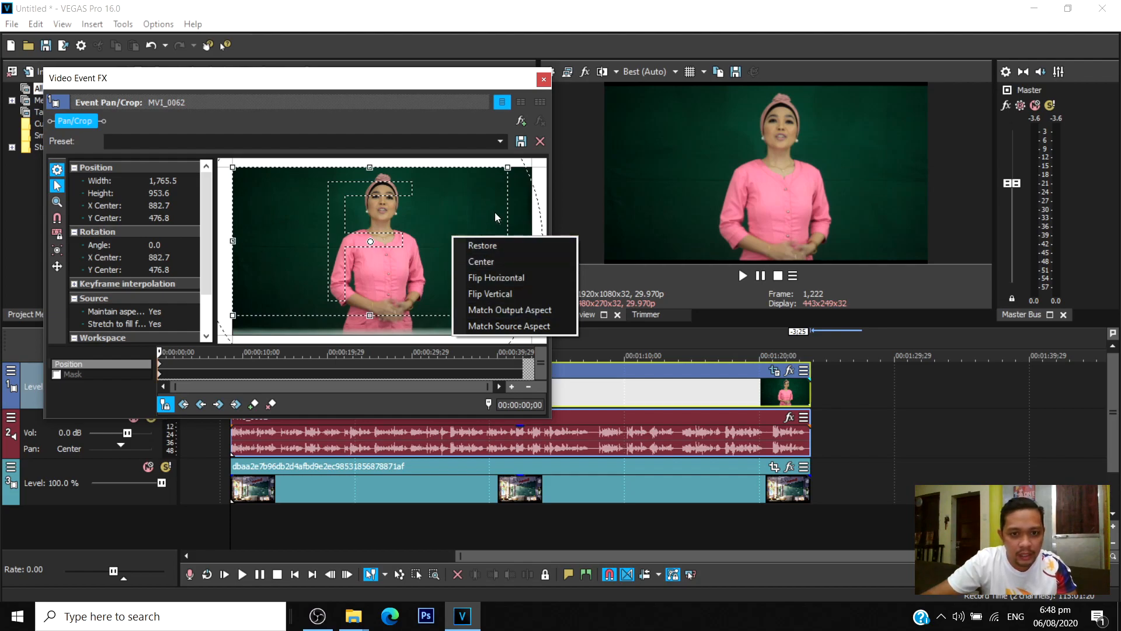
left_click(501, 310)
Shift the crop frame horizontally to an X center of about 953 to centre the presenter, and close the pan/crop settings.
left_click_drag(449, 270, 453, 265)
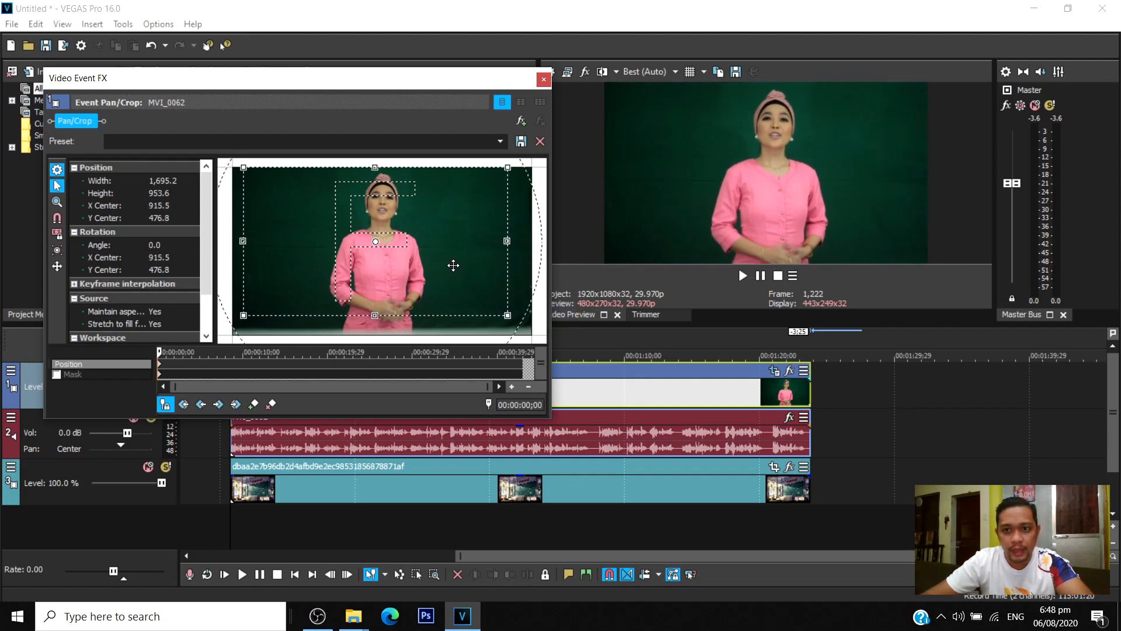
left_click_drag(448, 265, 451, 263)
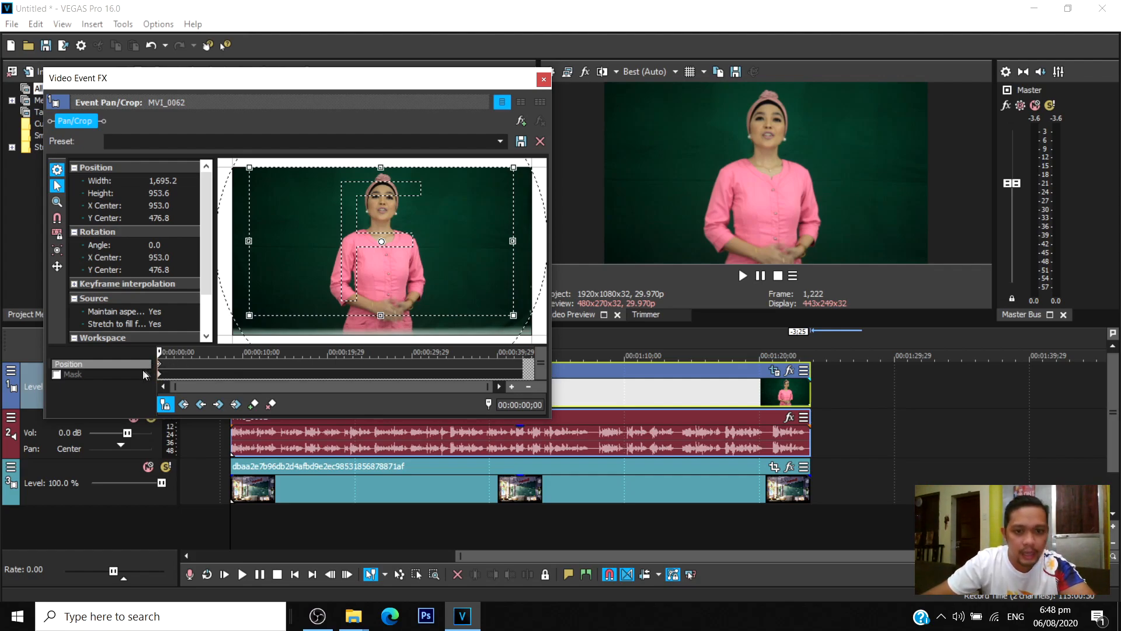
left_click(544, 81)
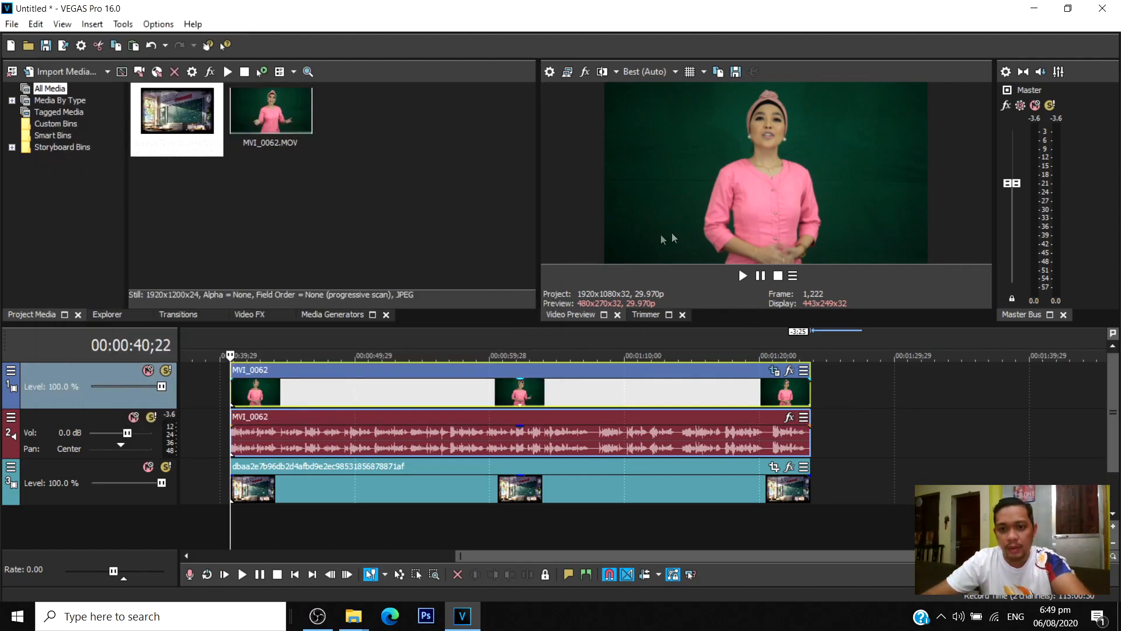
Play the cropped MVI_0062 clip to check the presenter's framing, then return to its start.
key("space")
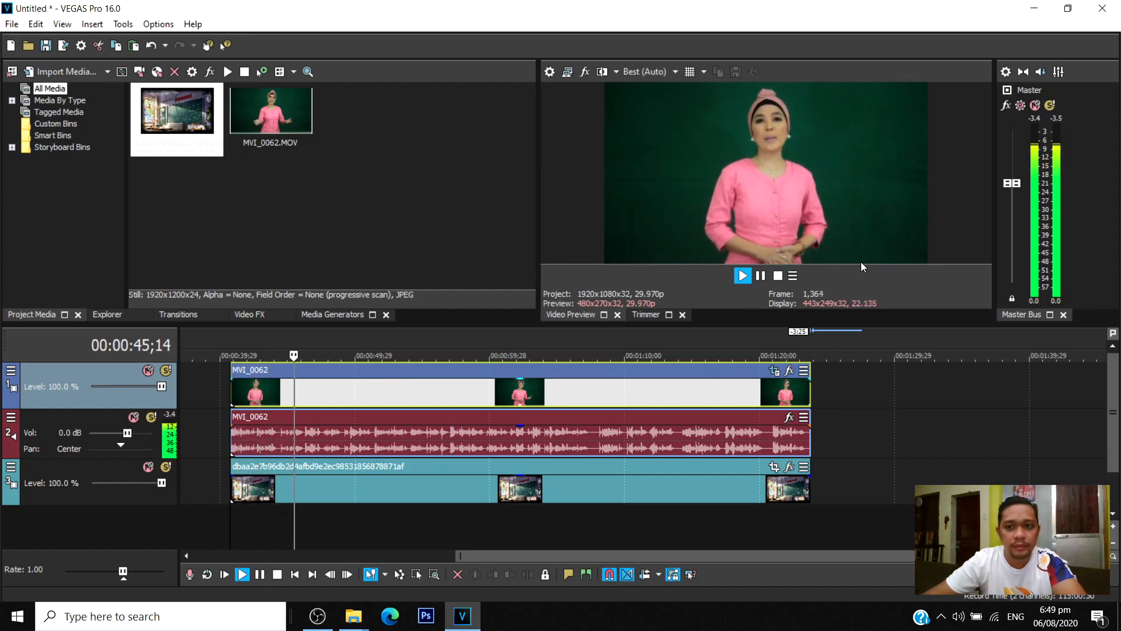
key("Return")
left_click(231, 517)
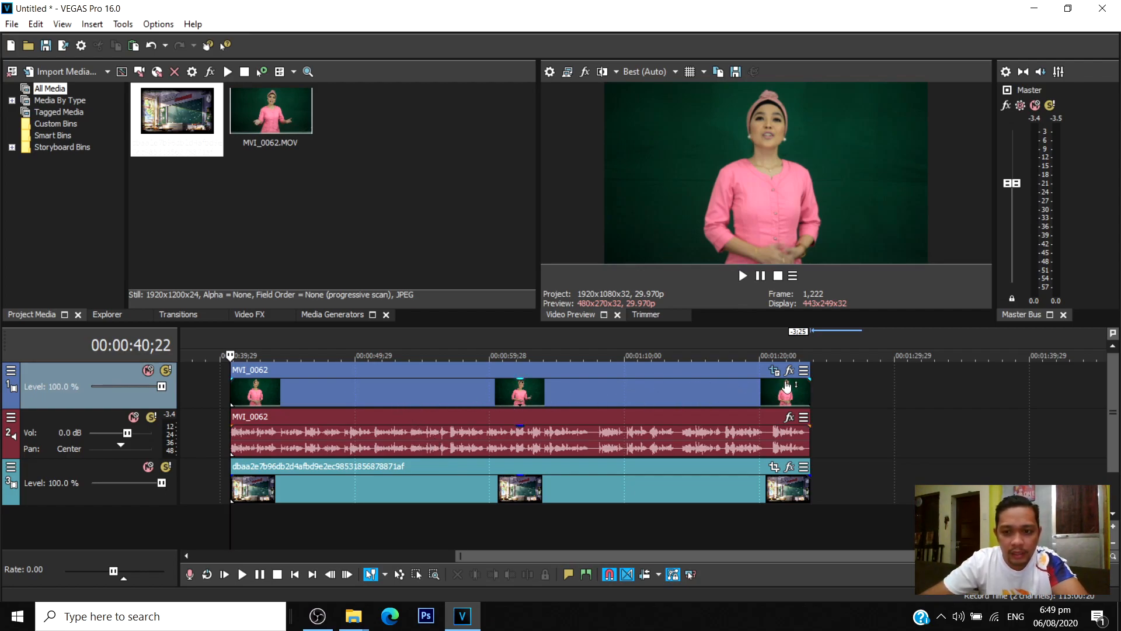
Add the VEGAS Chroma Keyer effect to the MVI_0062 clip's plug-in chain.
scroll(775, 371, "up", 1)
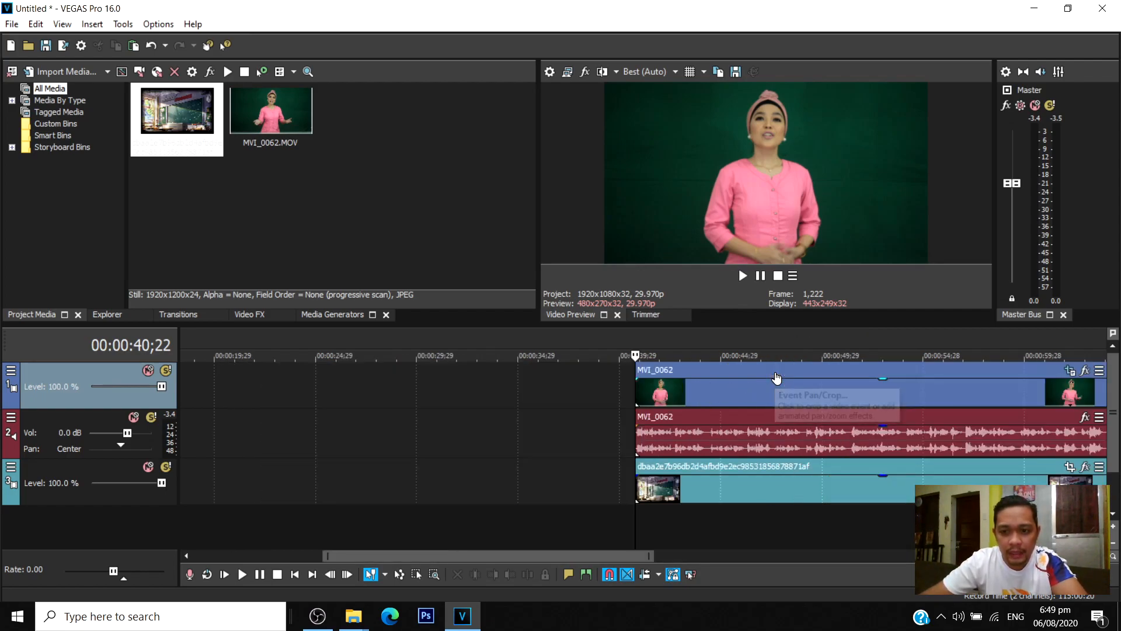
scroll(775, 371, "down", 2)
left_click_drag(690, 556, 864, 551)
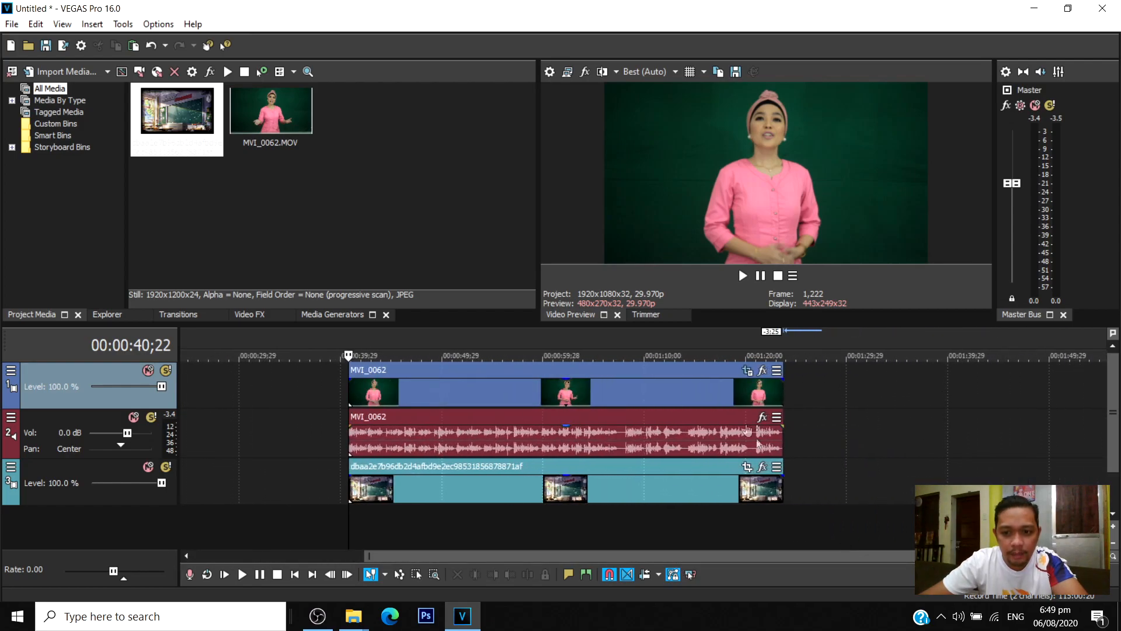
left_click(747, 372)
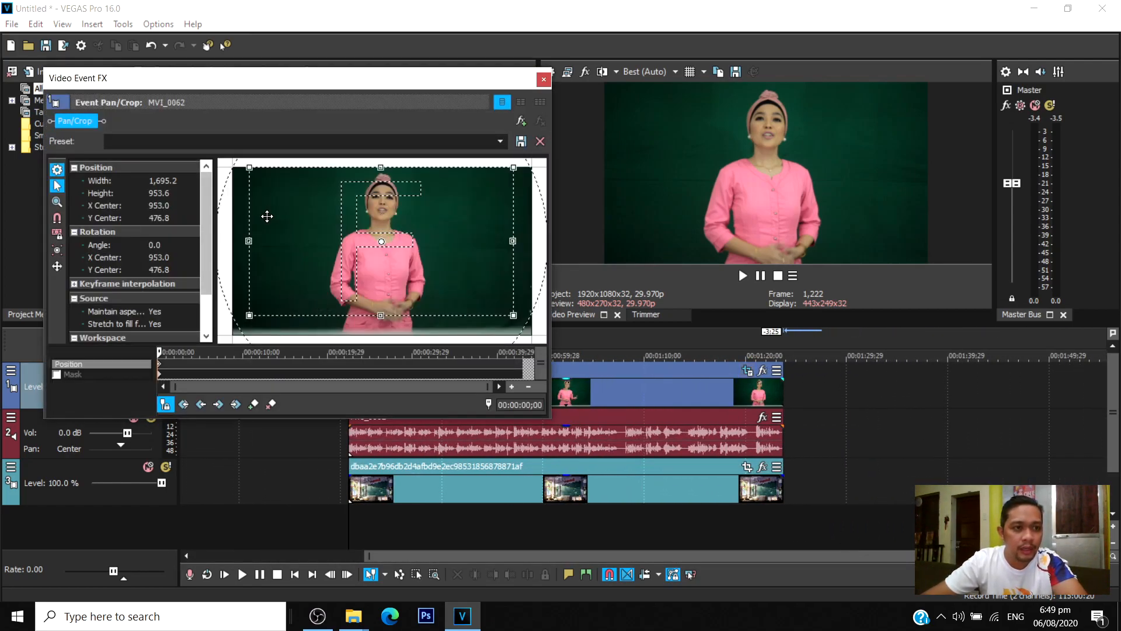
left_click(521, 122)
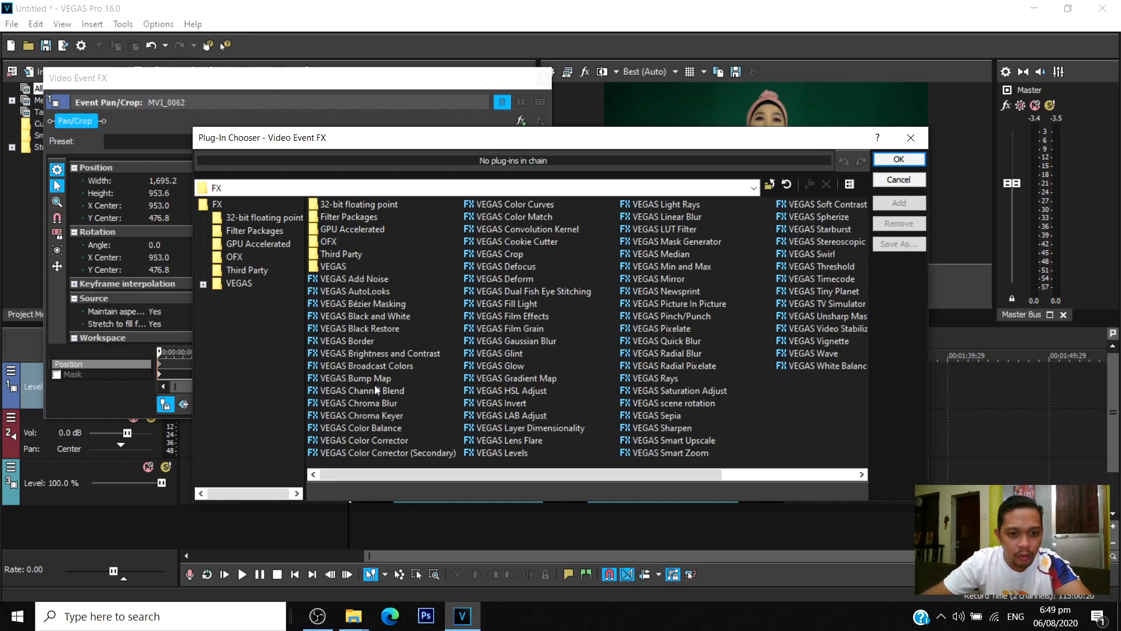
left_click(374, 414)
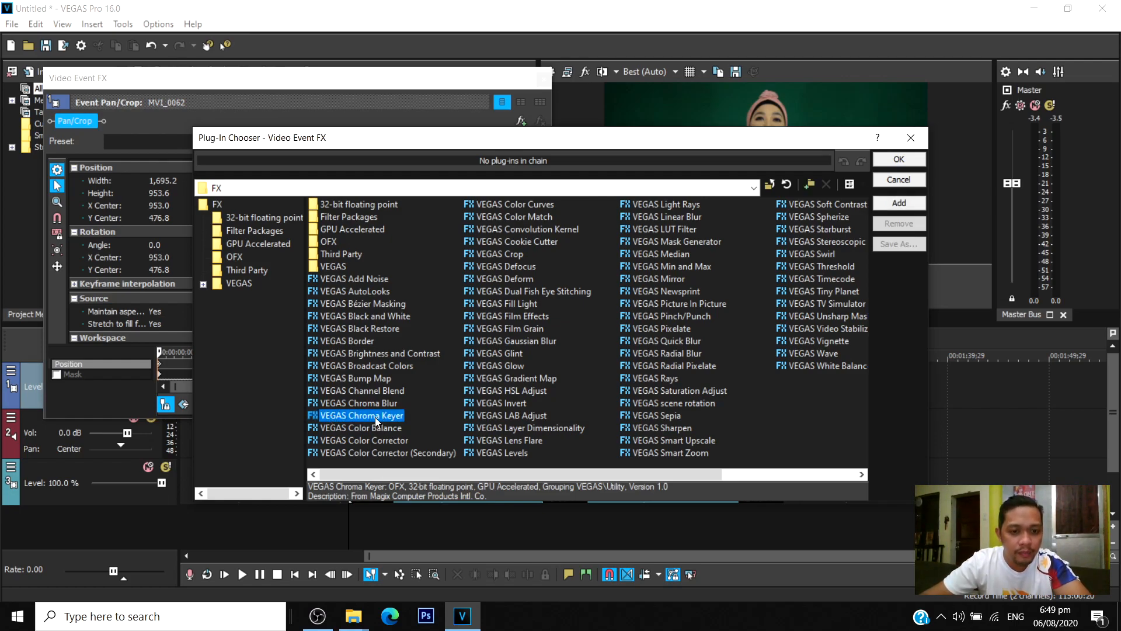
left_click(895, 201)
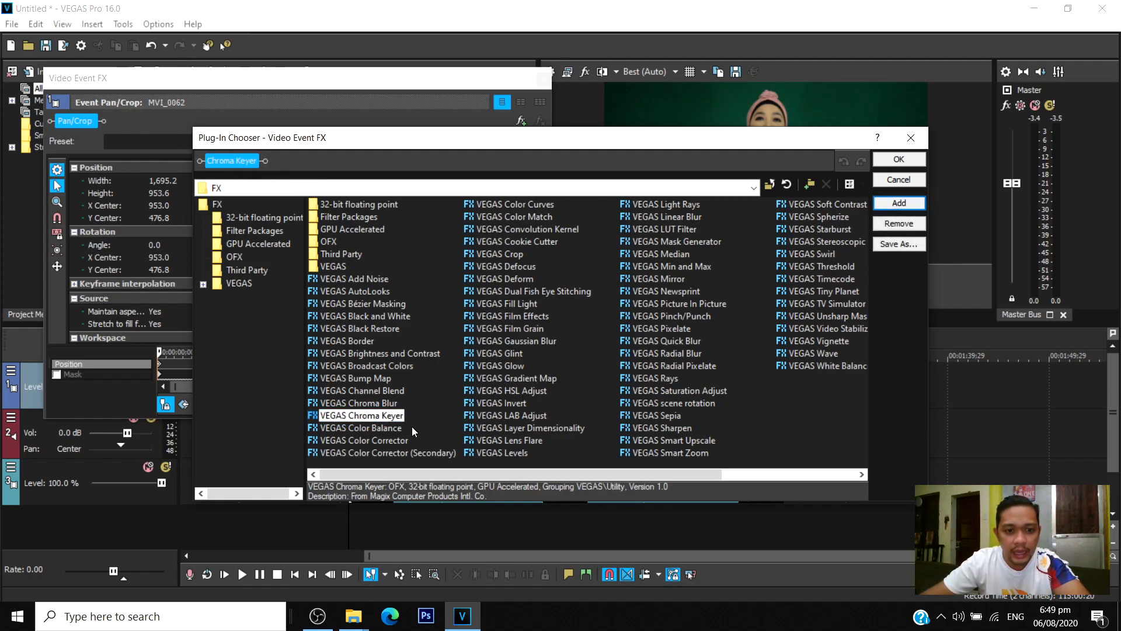
Add VEGAS Color Curves and VEGAS Brightness and Contrast after the Chroma Keyer and apply the effect chain.
left_click(529, 205)
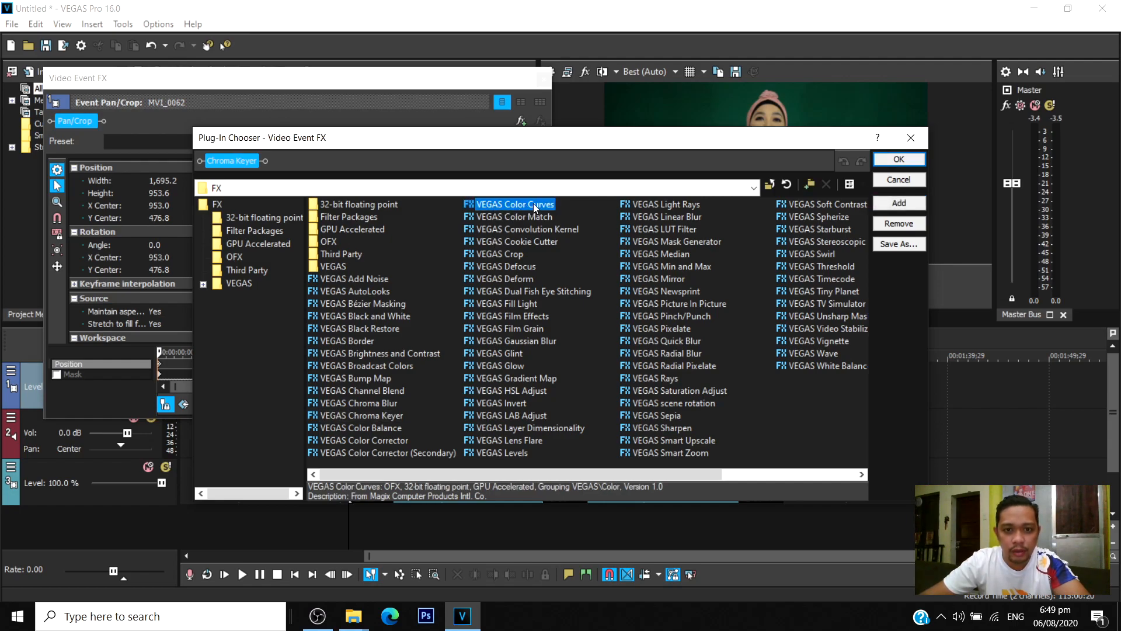
left_click(898, 202)
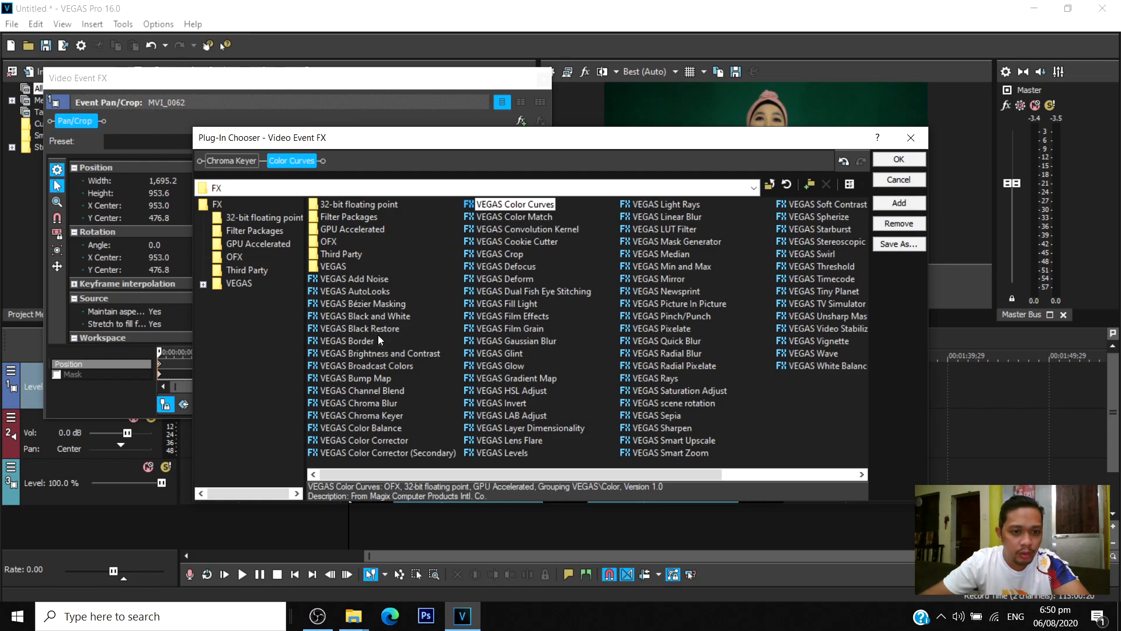
left_click(394, 353)
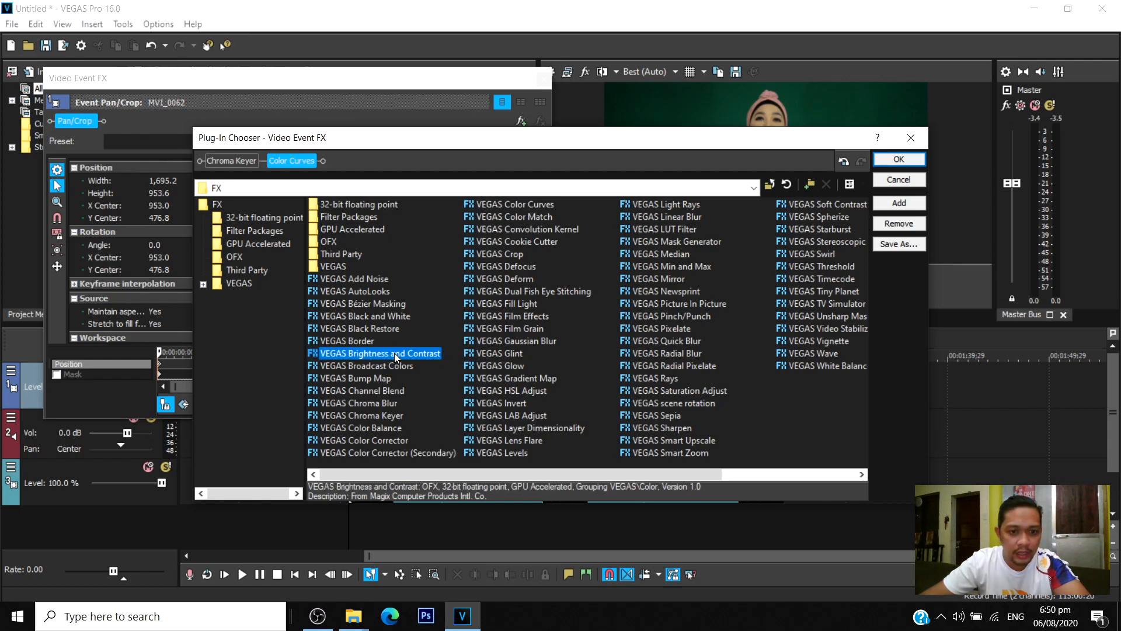
left_click(899, 204)
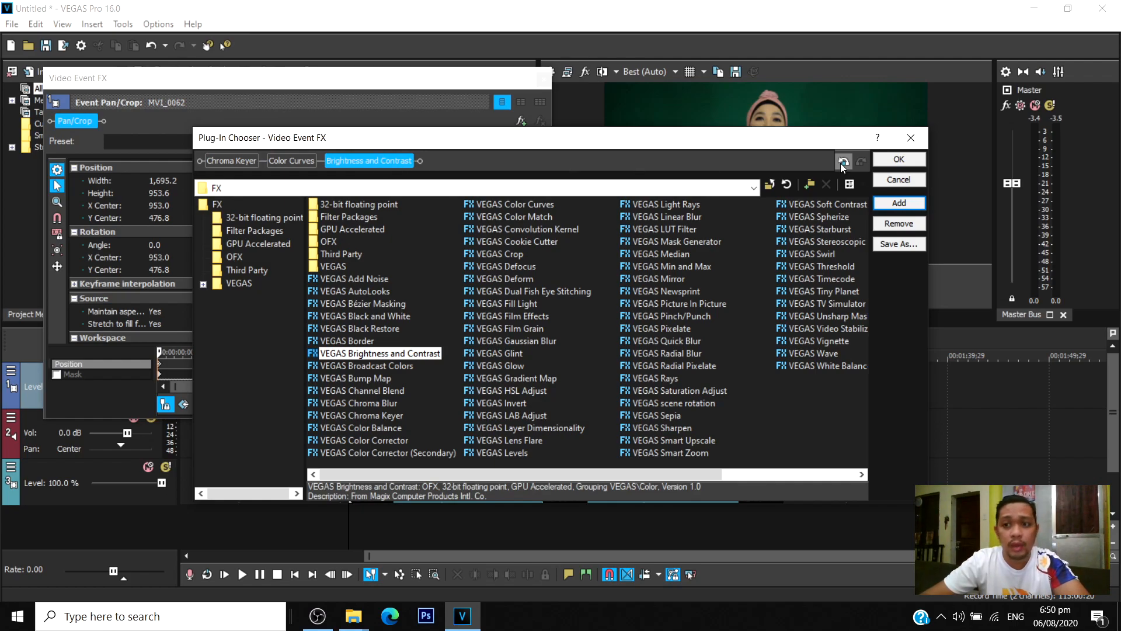
left_click(898, 160)
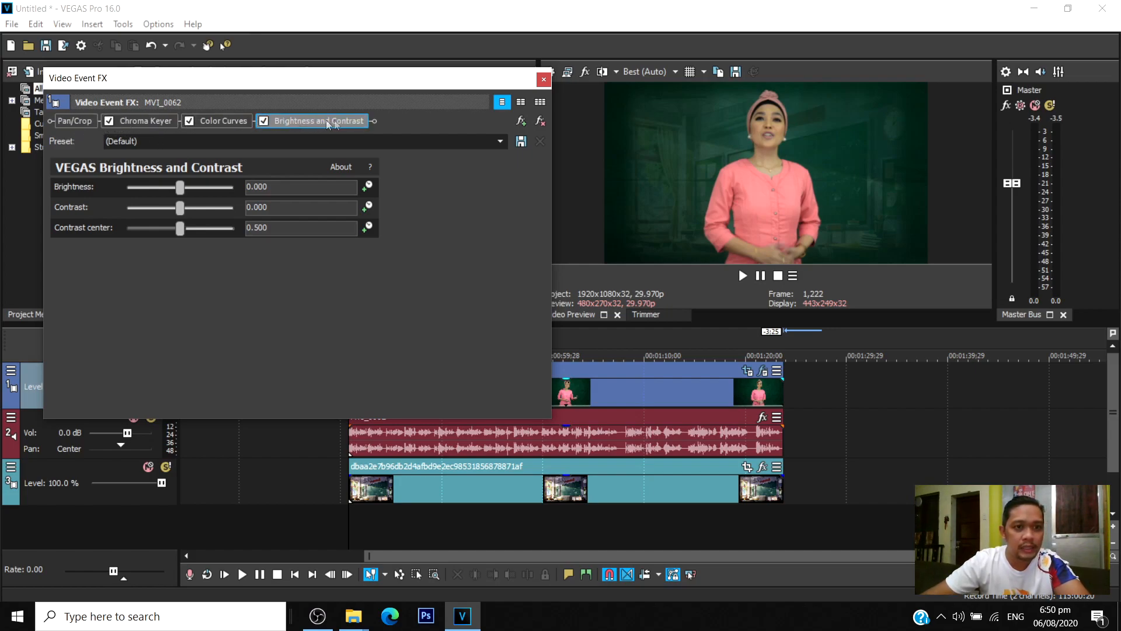
Set the Chroma Keyer's key color to 147, 0.45, 0.25 by sampling the dark green backdrop beside the presenter in the preview.
left_click(143, 122)
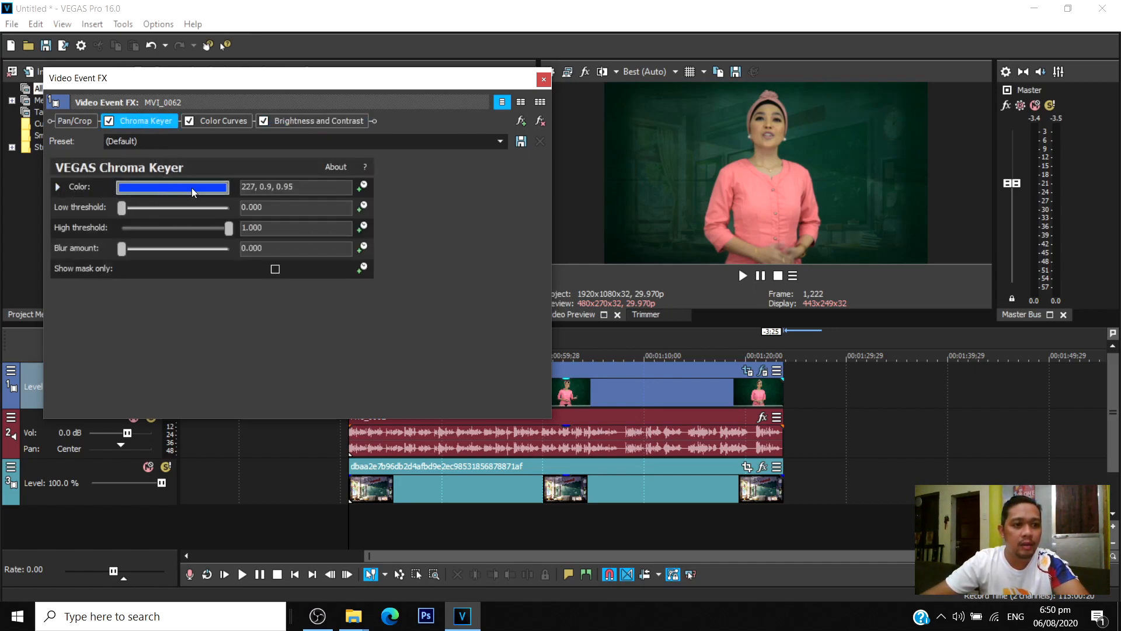
left_click(173, 188)
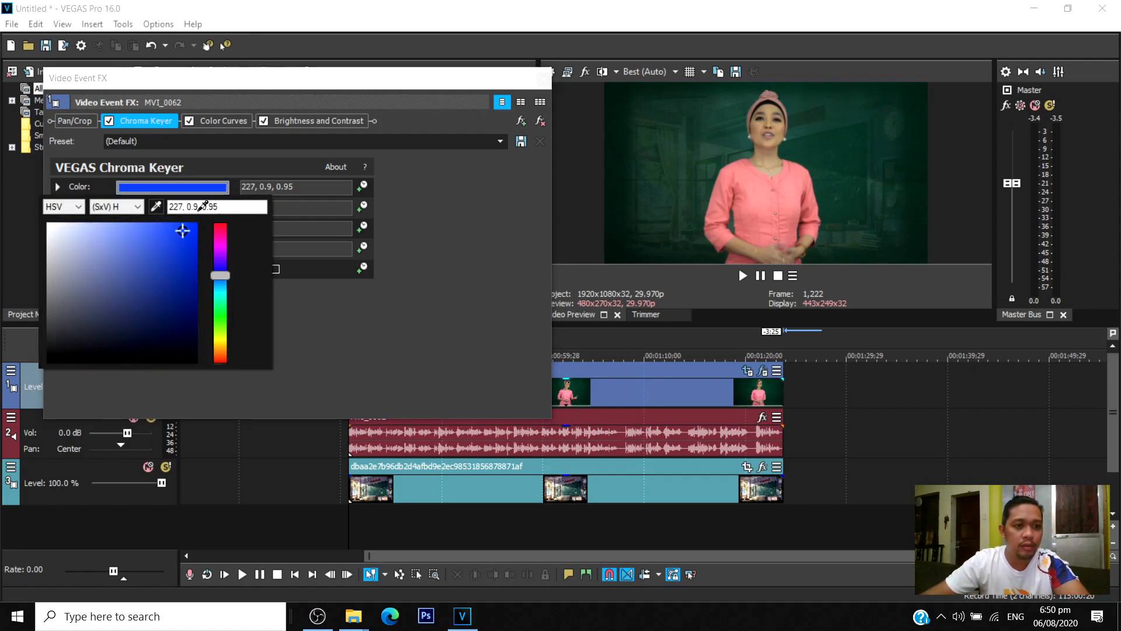
left_click(664, 183)
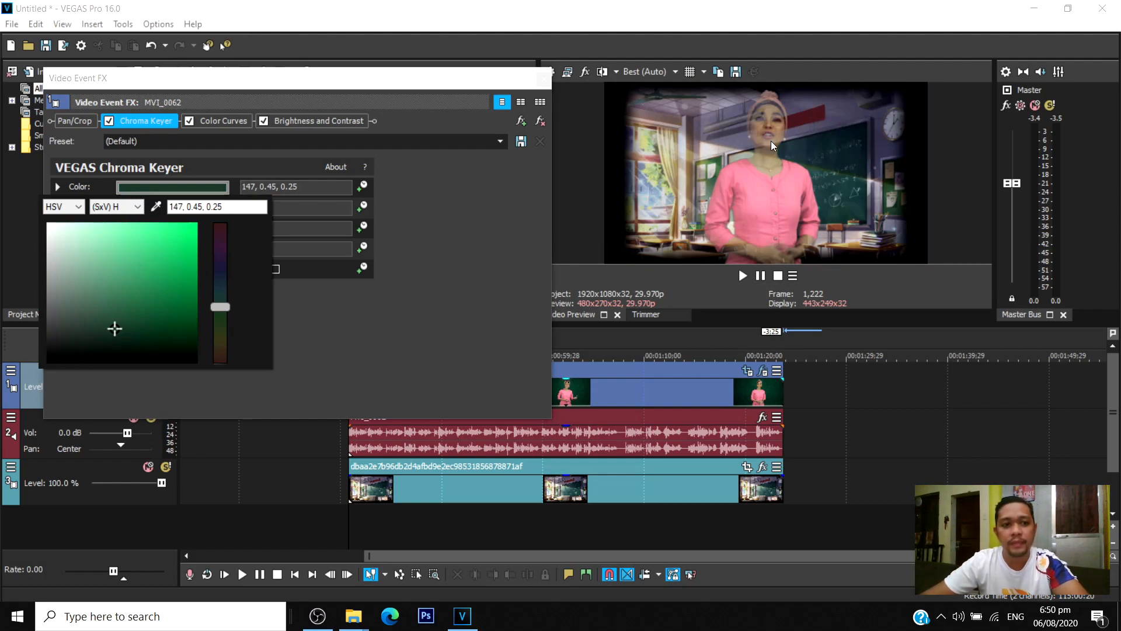
left_click(366, 323)
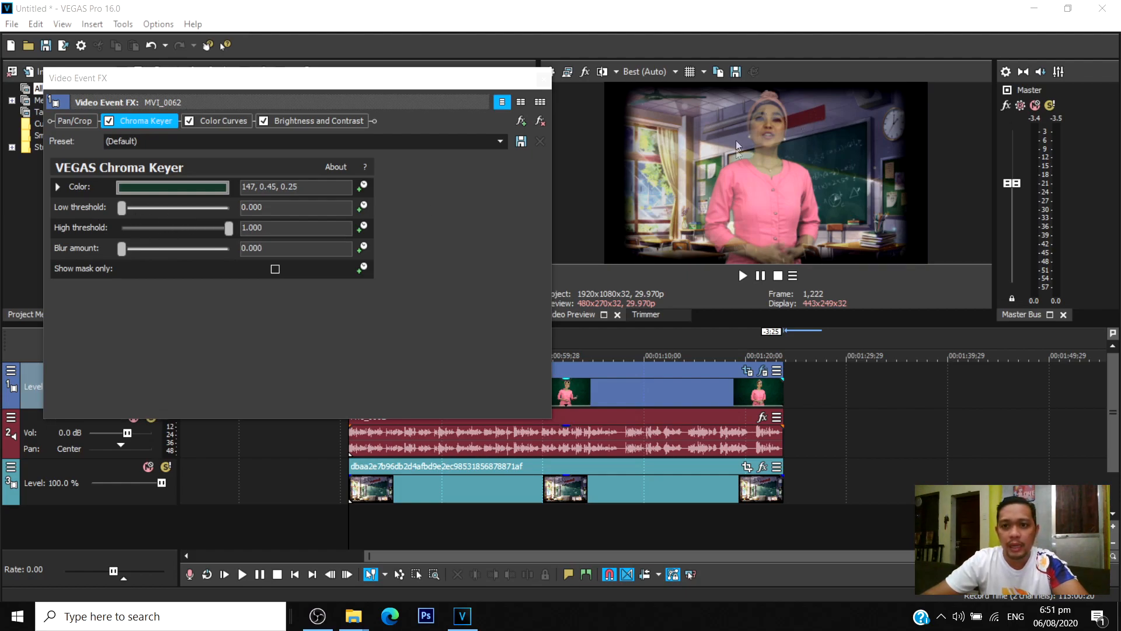
Set the Chroma Keyer's low threshold to about 0.177 and high threshold to about 0.156, showing only the mask to check the key.
mouse_move(121, 208)
left_mouse_down()
mouse_move(153, 212)
mouse_move(140, 212)
left_mouse_up()
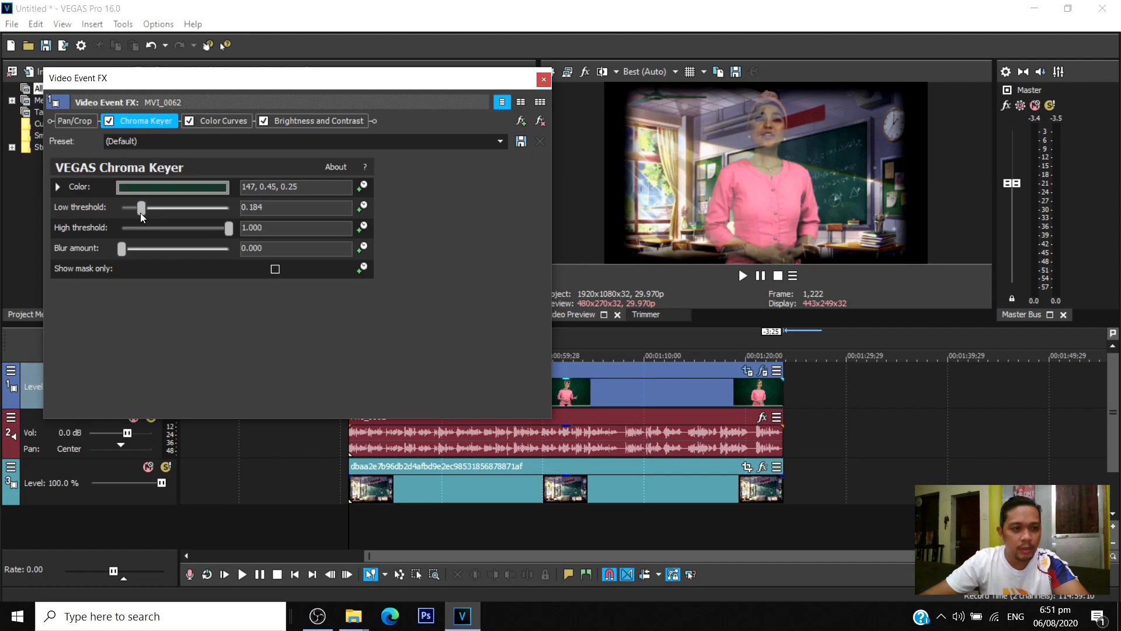
left_click_drag(227, 230, 140, 211)
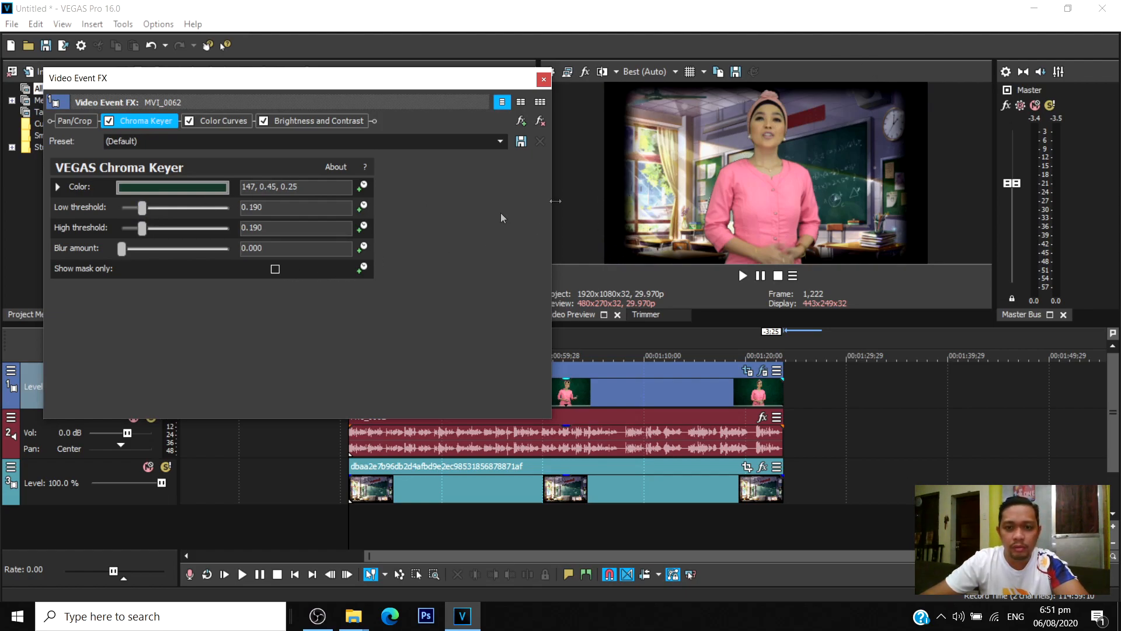
left_click(275, 269)
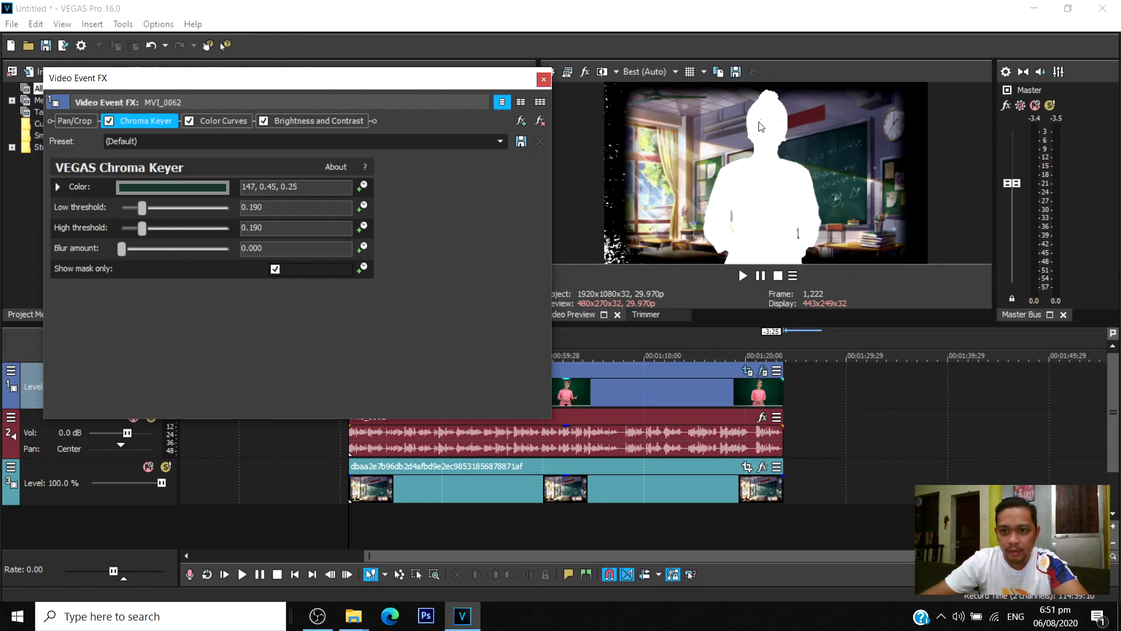
mouse_move(146, 209)
left_mouse_down()
mouse_move(145, 230)
mouse_move(131, 225)
mouse_move(139, 209)
left_mouse_up()
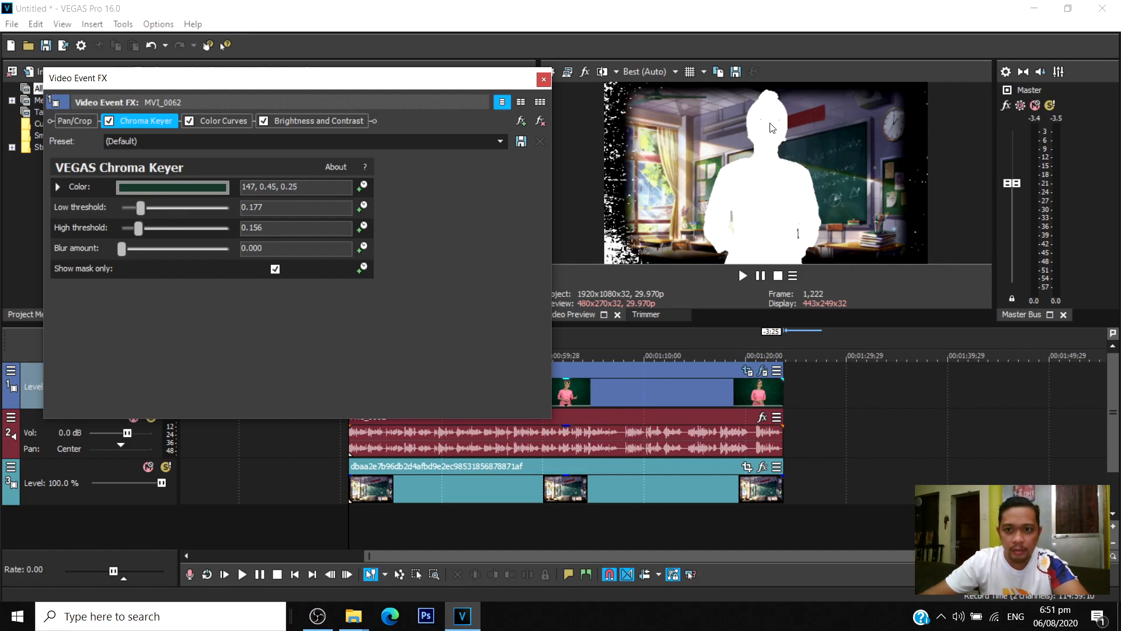
Fine-tune the Chroma Keyer's key color to 147, 0.49, 0.26 and turn off the mask-only display.
left_click(169, 187)
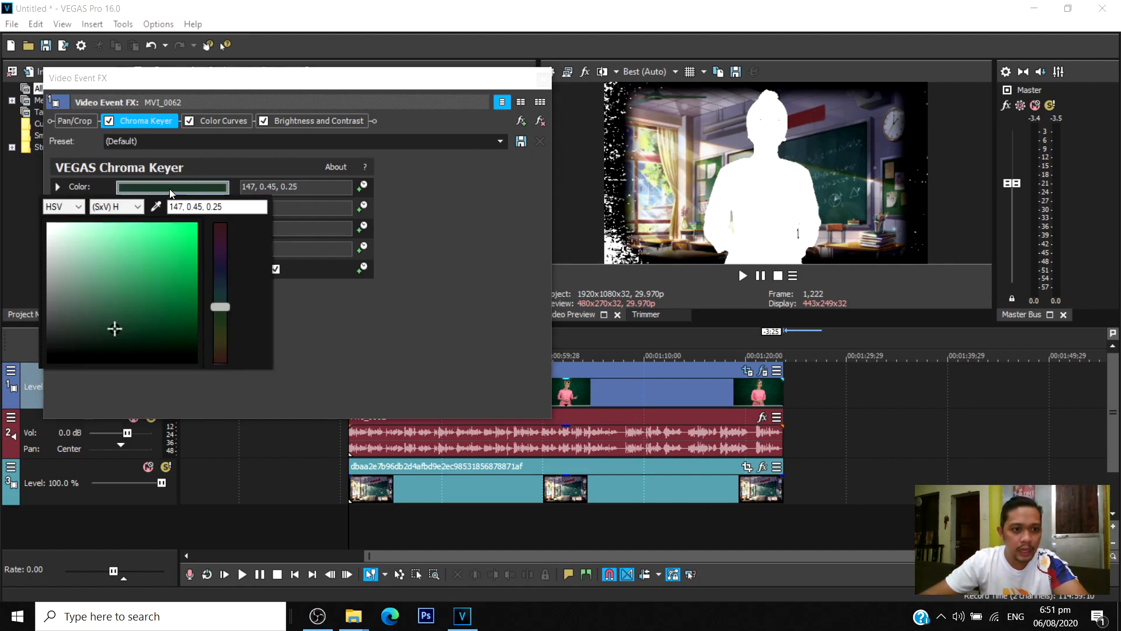
left_click(117, 321)
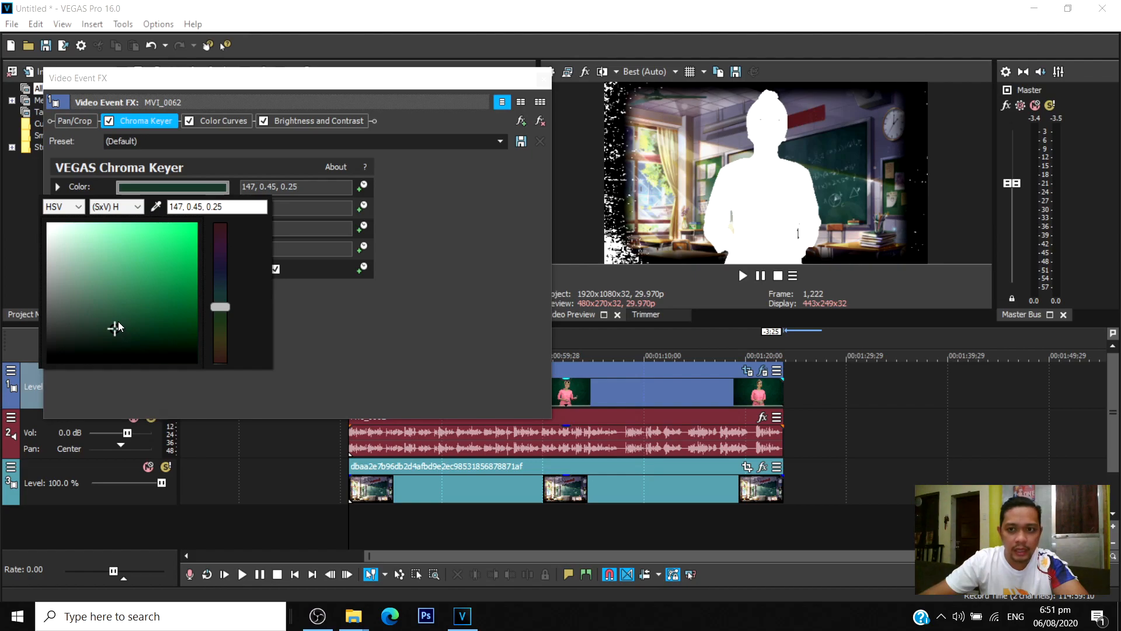
left_click_drag(118, 321, 120, 326)
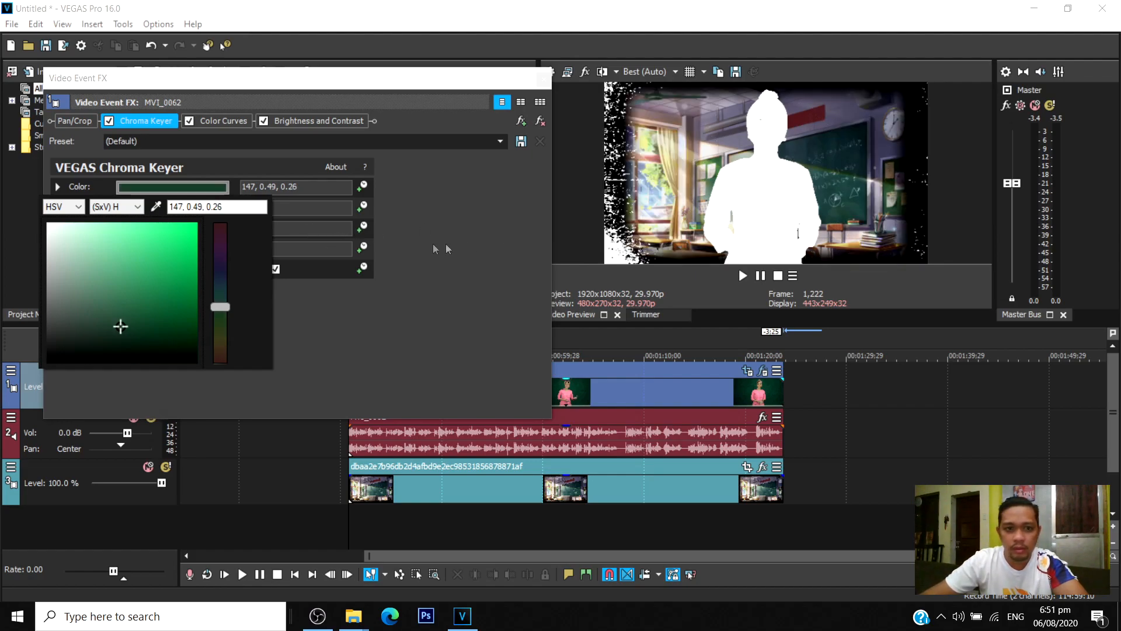
left_click(359, 324)
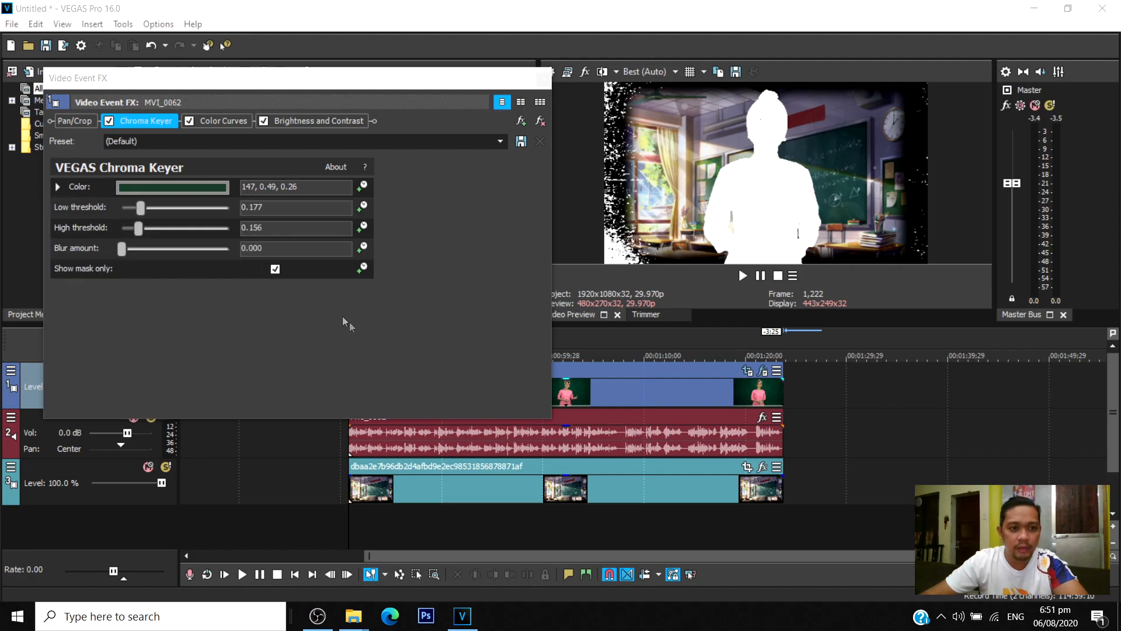
left_click(276, 270)
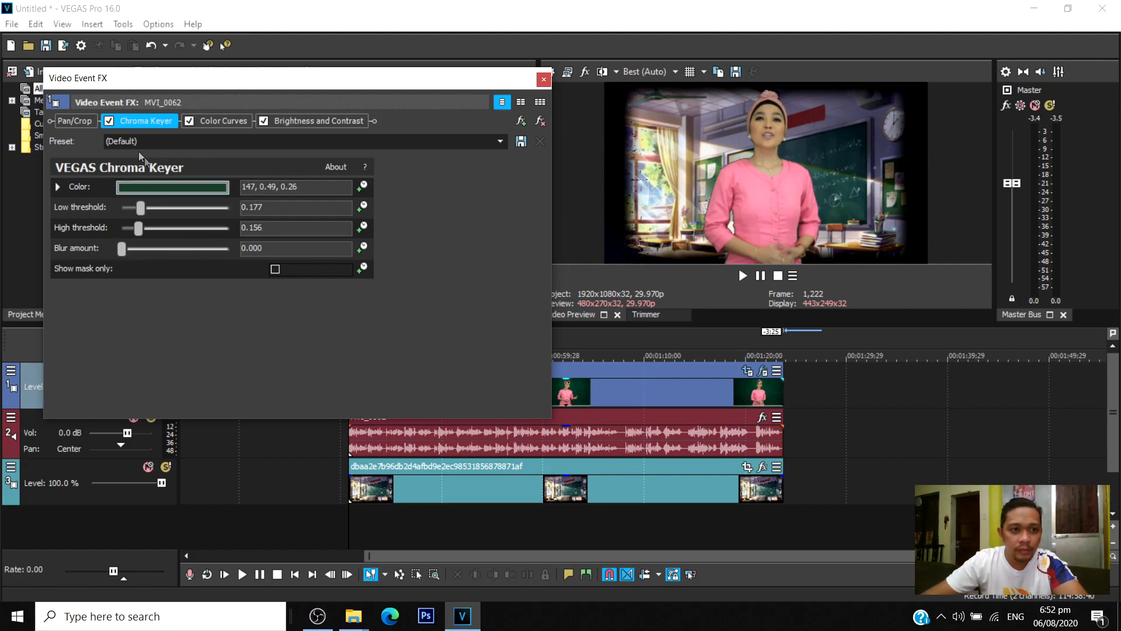
Enable the mask in the MVI_0062 clip's Pan/Crop settings.
left_click(80, 122)
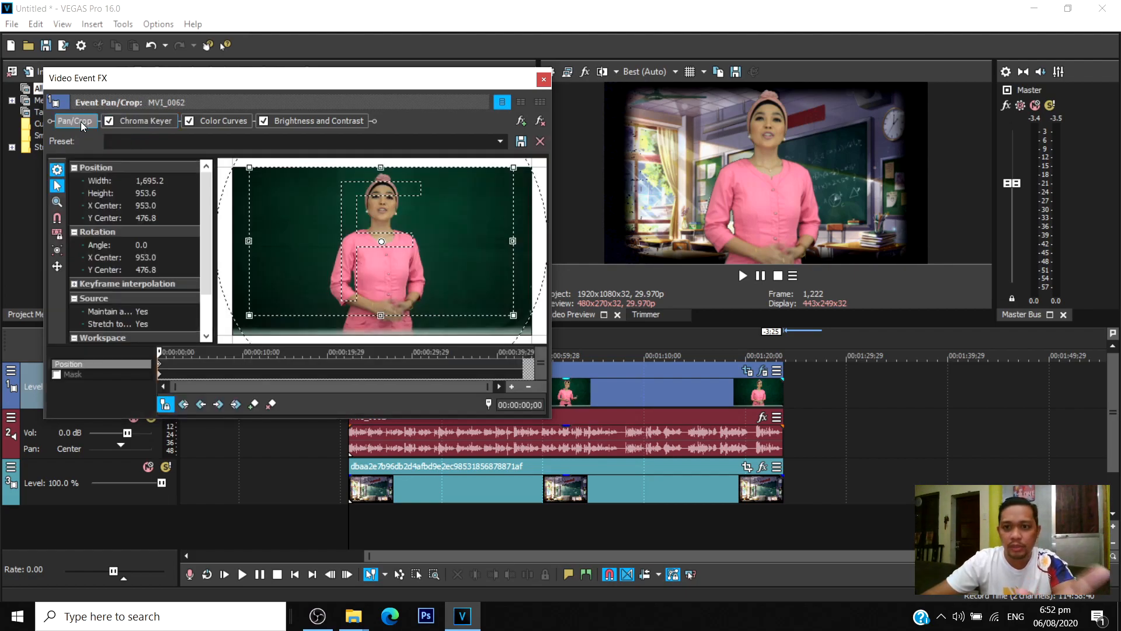
left_click(80, 121)
left_click(81, 121)
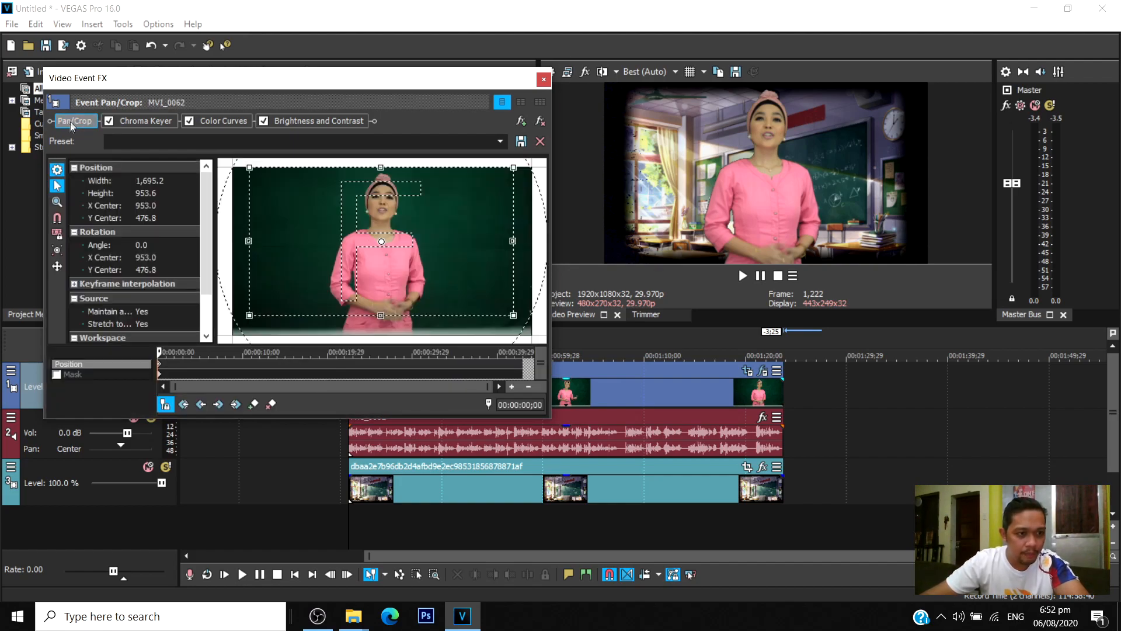
left_click(72, 123)
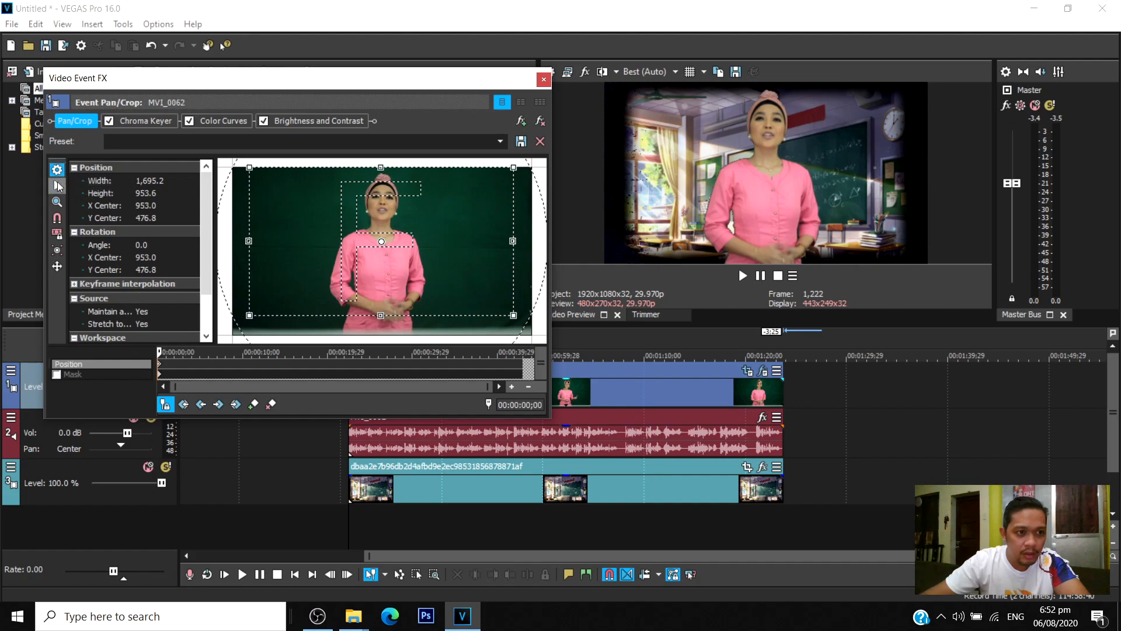
left_click(68, 120)
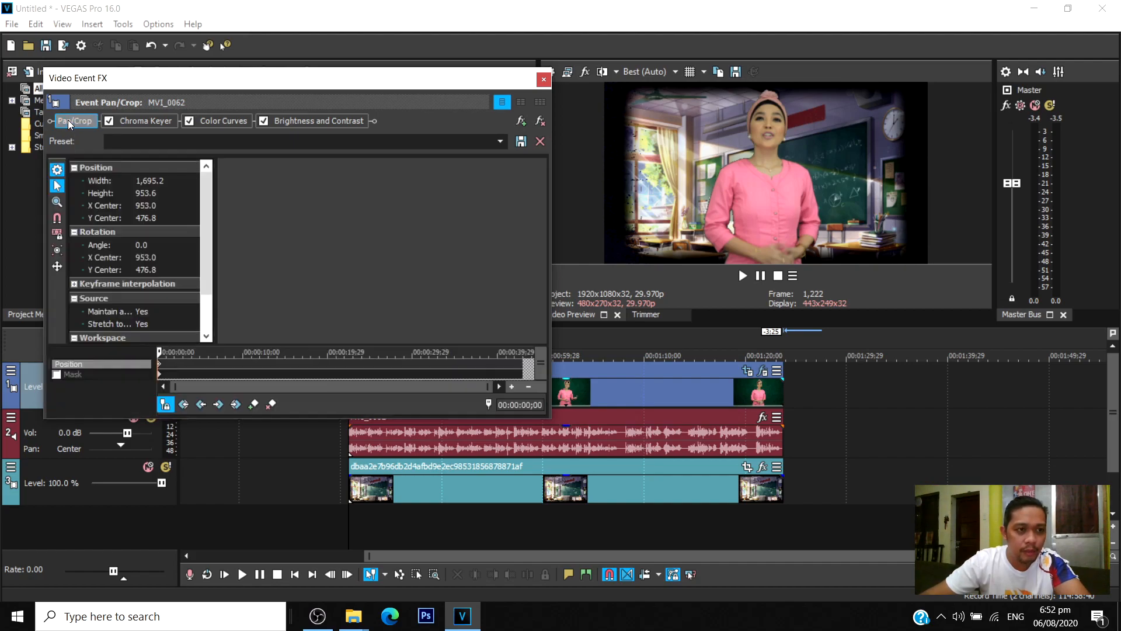
left_click(69, 373)
left_click(57, 375)
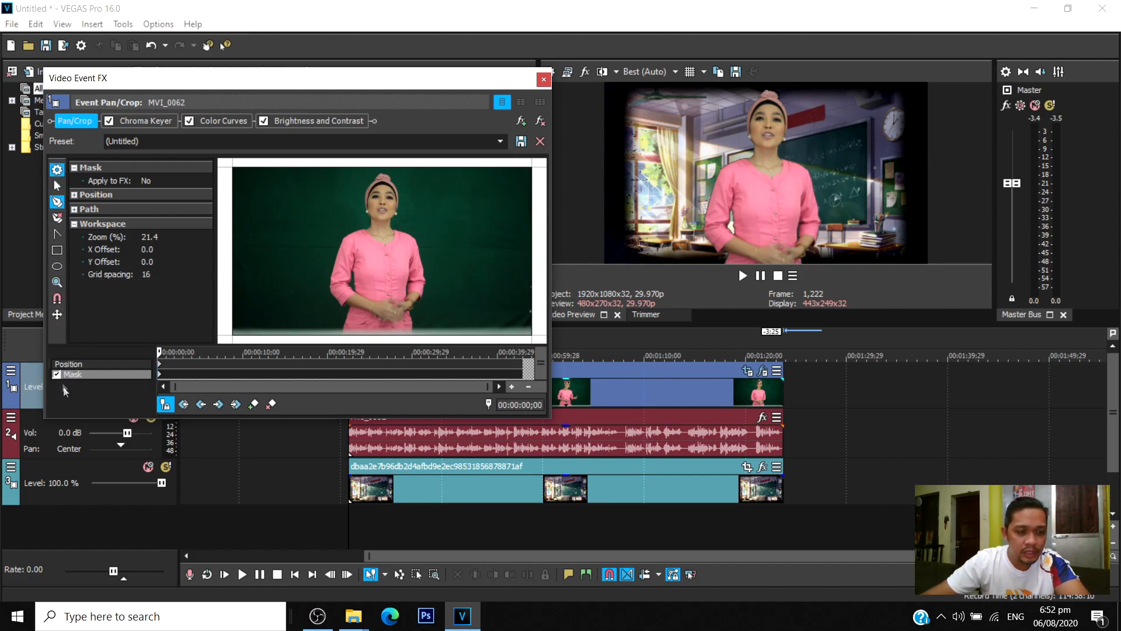
Draw a closed four-point mask around the presenter with the anchor creation tool, extending just past the frame's upper and lower edges.
left_click(58, 202)
left_click(61, 202)
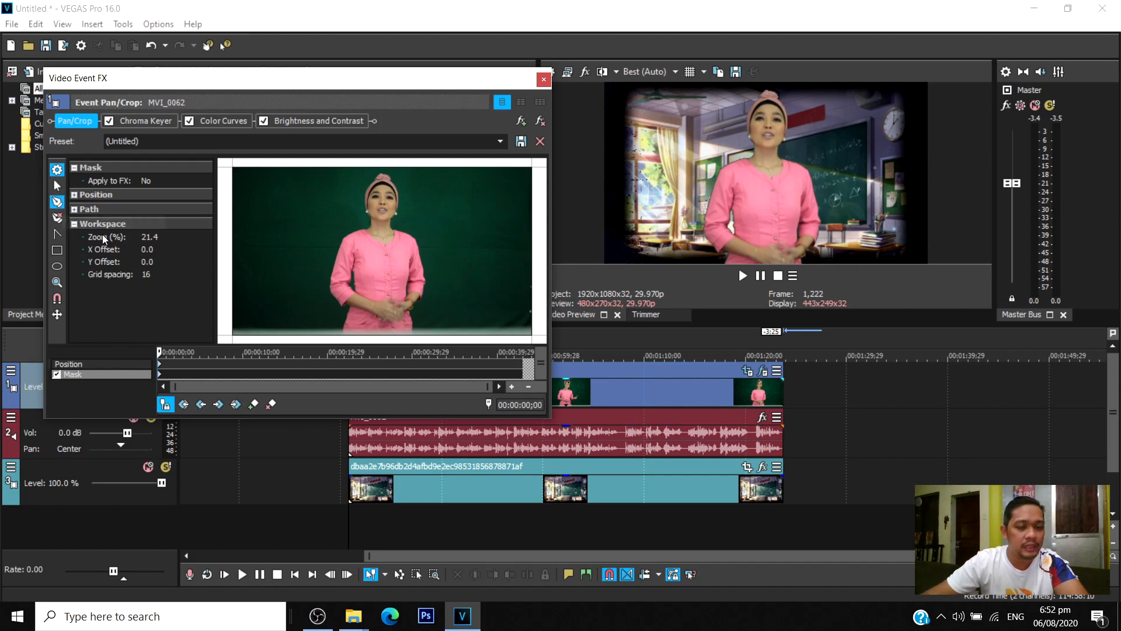
left_click(297, 339)
left_click(300, 162)
left_click(452, 162)
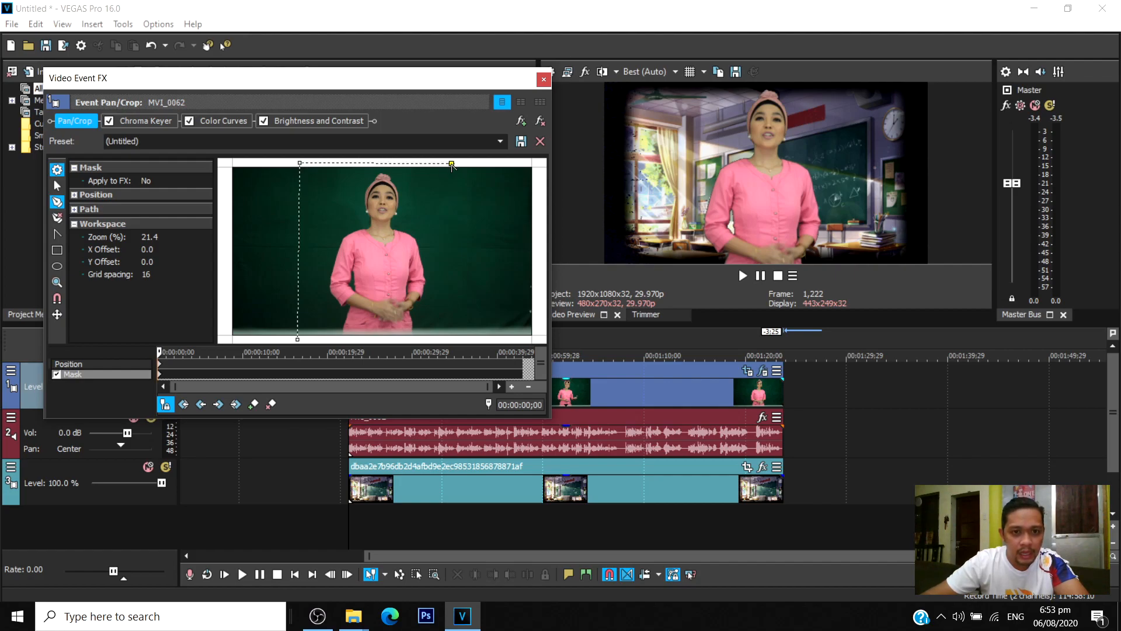
left_click(460, 340)
left_click(298, 339)
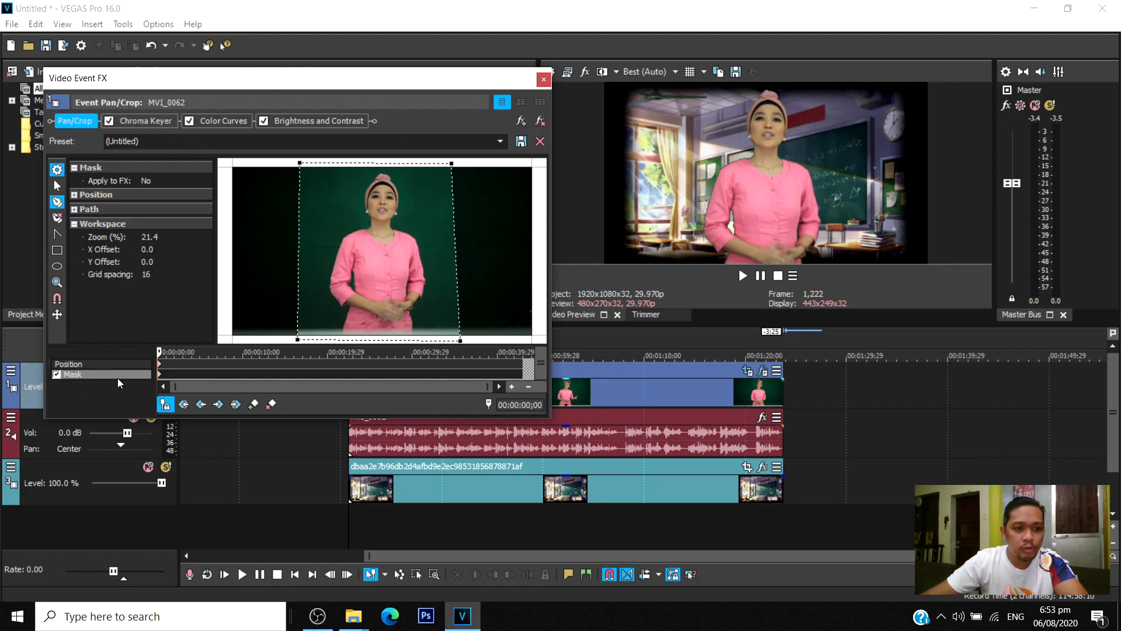
Try shifting the crop frame to an X center of about 971.7 and Y center of about 444, and undo the move.
left_click(80, 364)
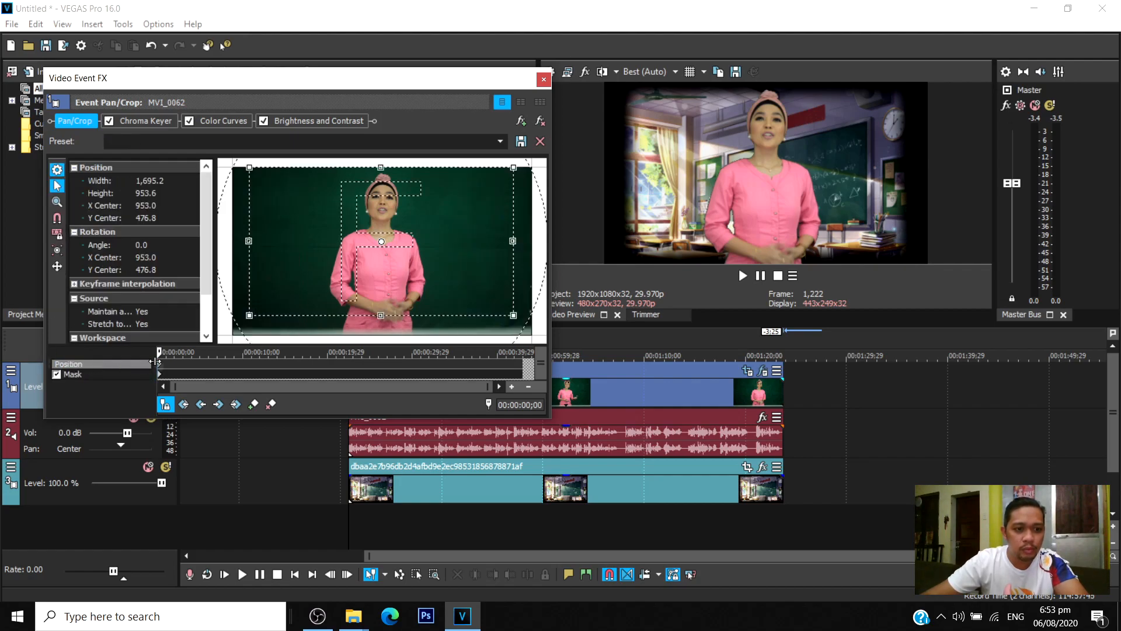
mouse_move(413, 265)
left_mouse_down()
mouse_move(405, 287)
mouse_move(416, 259)
left_mouse_up()
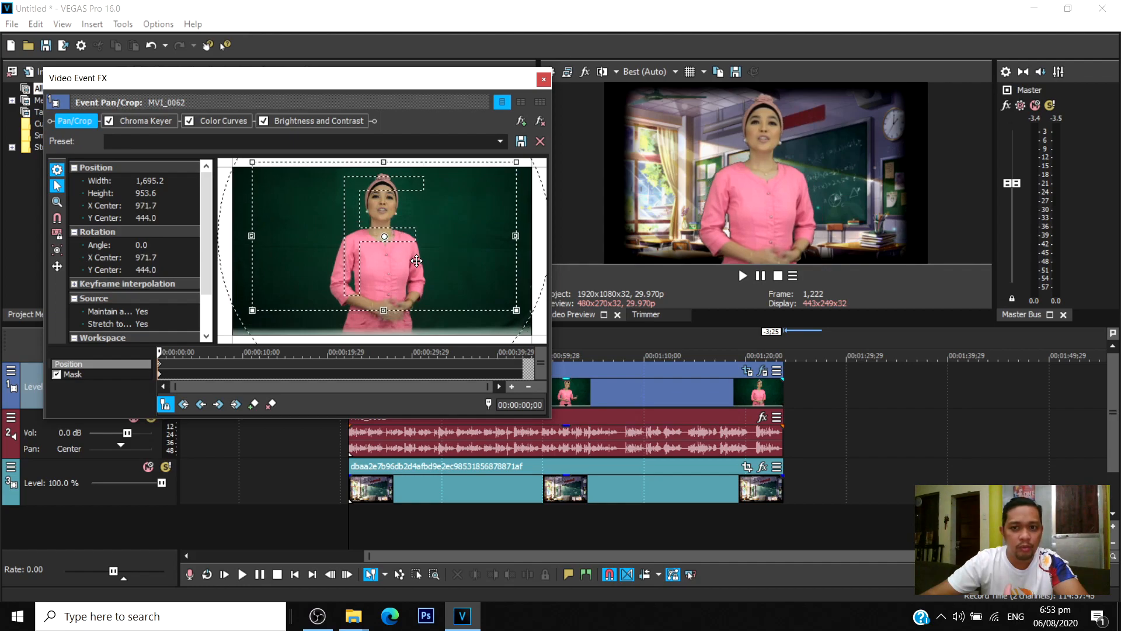
key("ctrl+z")
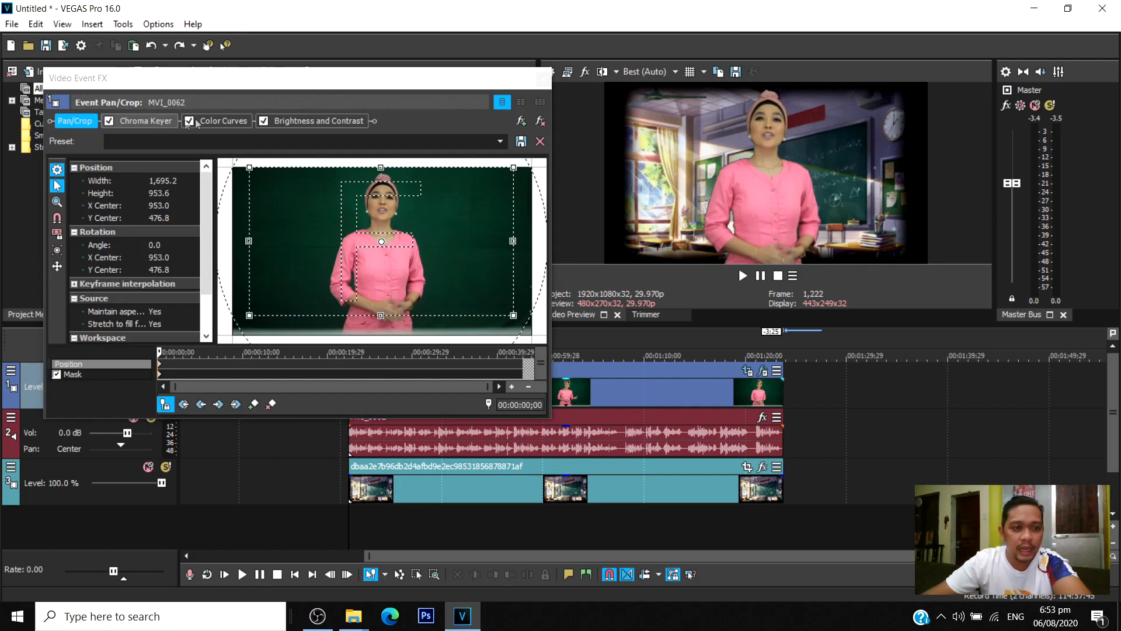
Raise the RGB curve's midtones and highlights in Color Curves by reshaping both end-point handles to brighten the presenter.
left_click(233, 123)
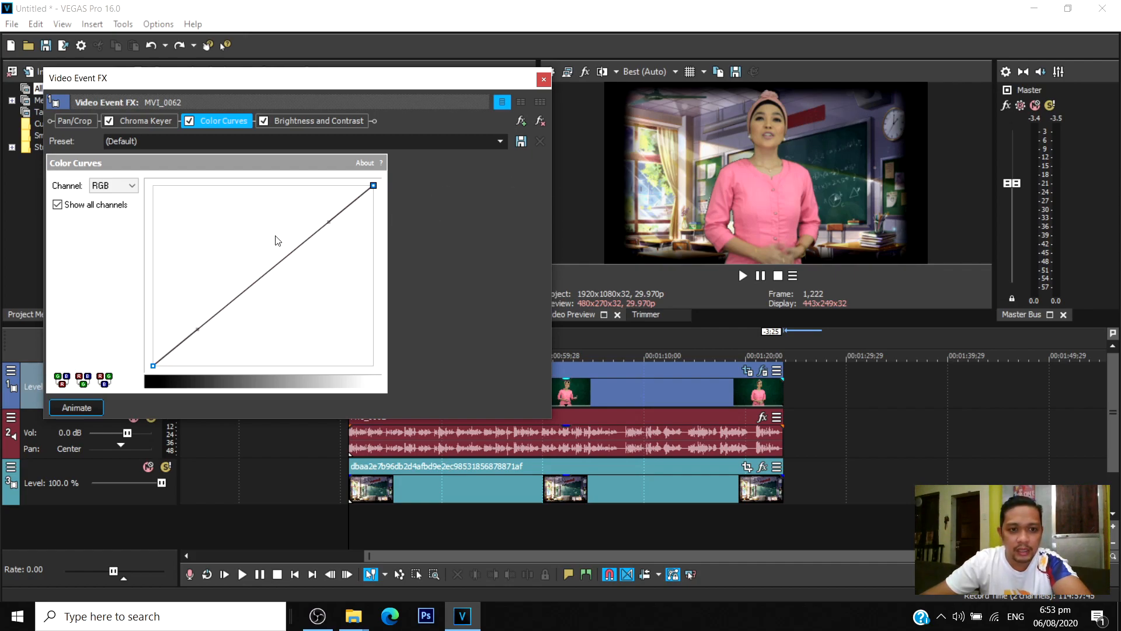
left_click_drag(197, 330, 197, 321)
left_click_drag(328, 221, 277, 237)
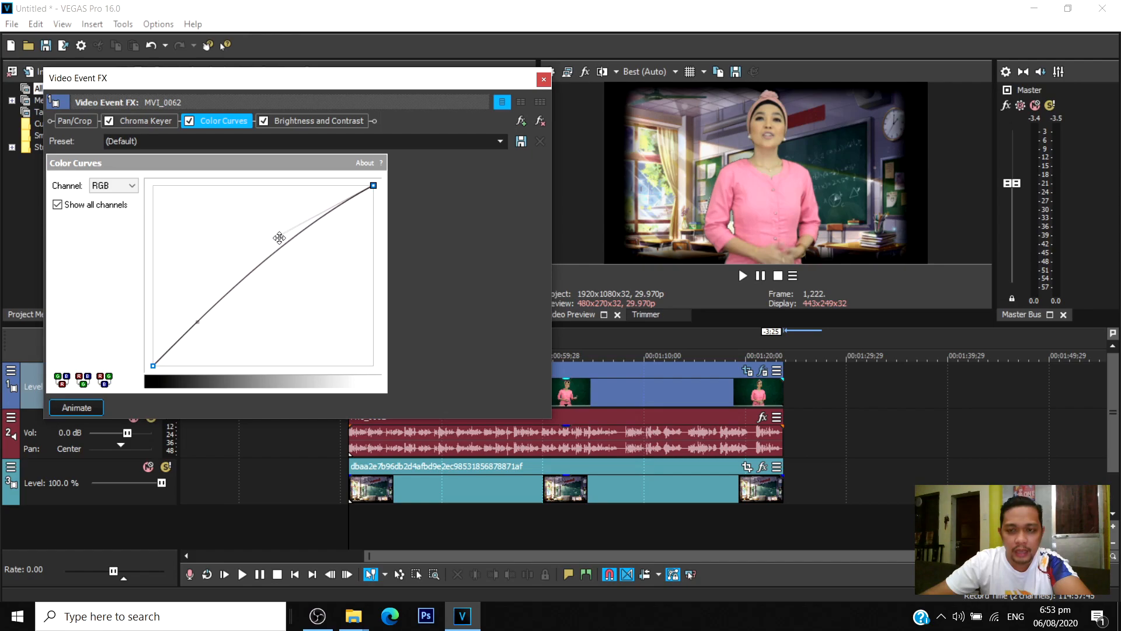
left_click_drag(203, 327, 209, 322)
left_click_drag(279, 236, 256, 246)
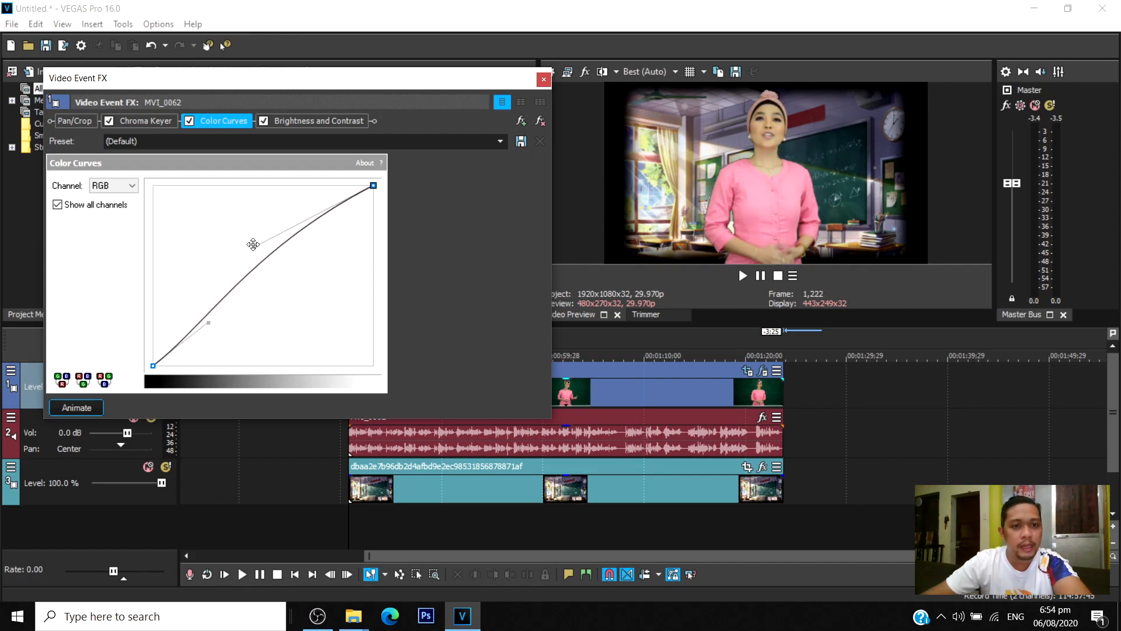
Set the clip's brightness to 0.020 and contrast to 0.170 in Brightness and Contrast, and close the effects window.
left_click(319, 121)
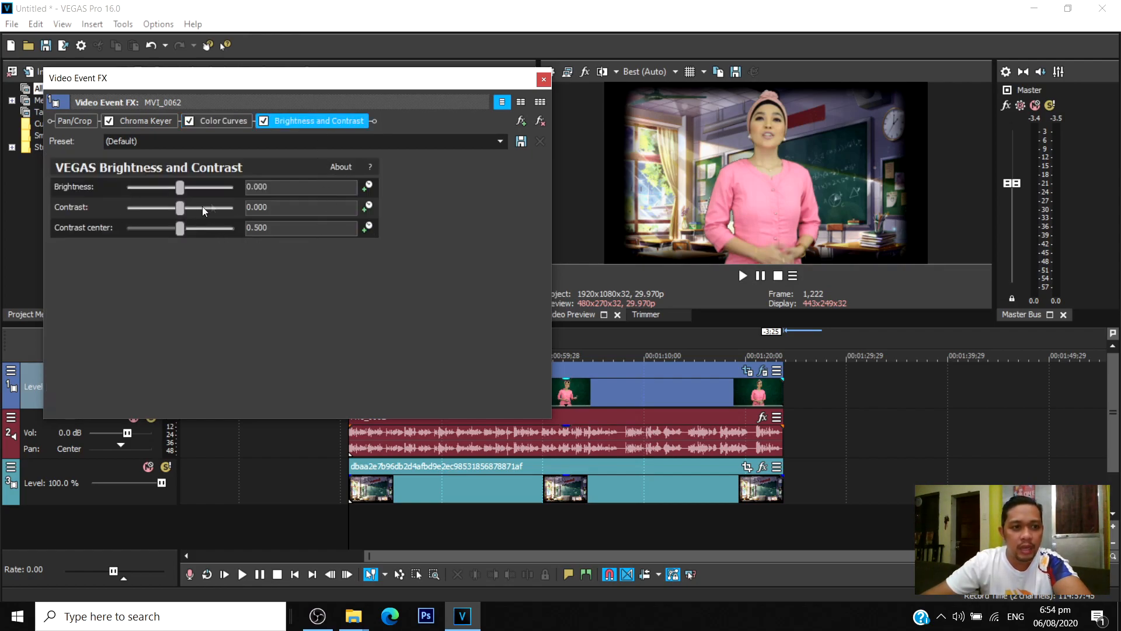
mouse_move(183, 211)
left_mouse_down()
mouse_move(193, 212)
mouse_move(181, 190)
left_mouse_up()
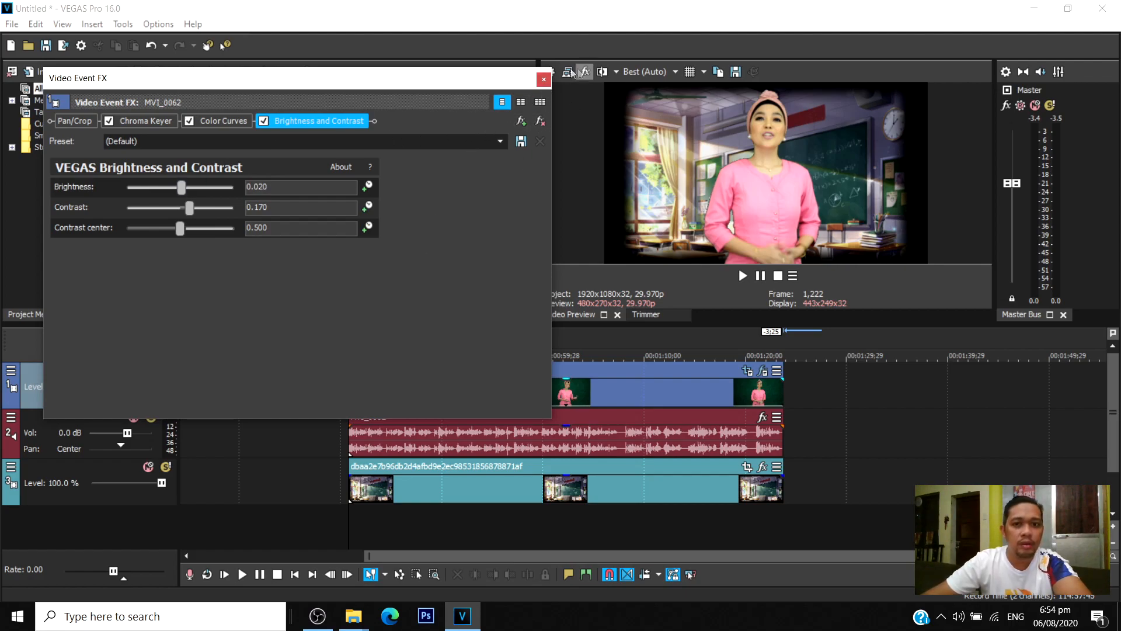
left_click(544, 79)
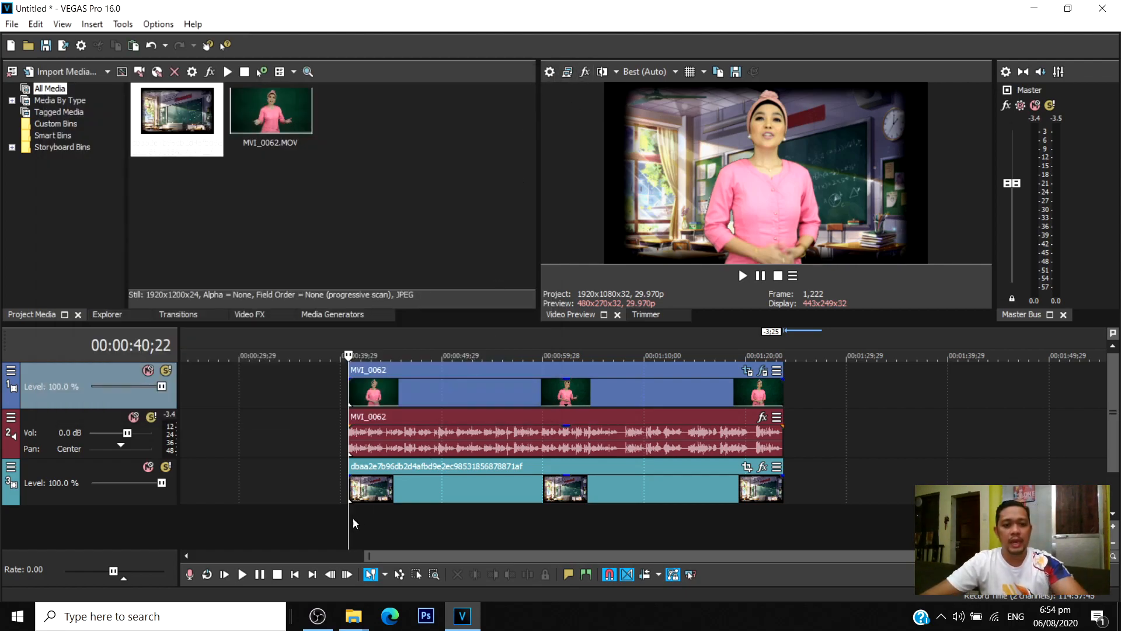
Play the start of the composited MVI_0062 clip a few times to check the keyed presenter over the classroom background.
key("space")
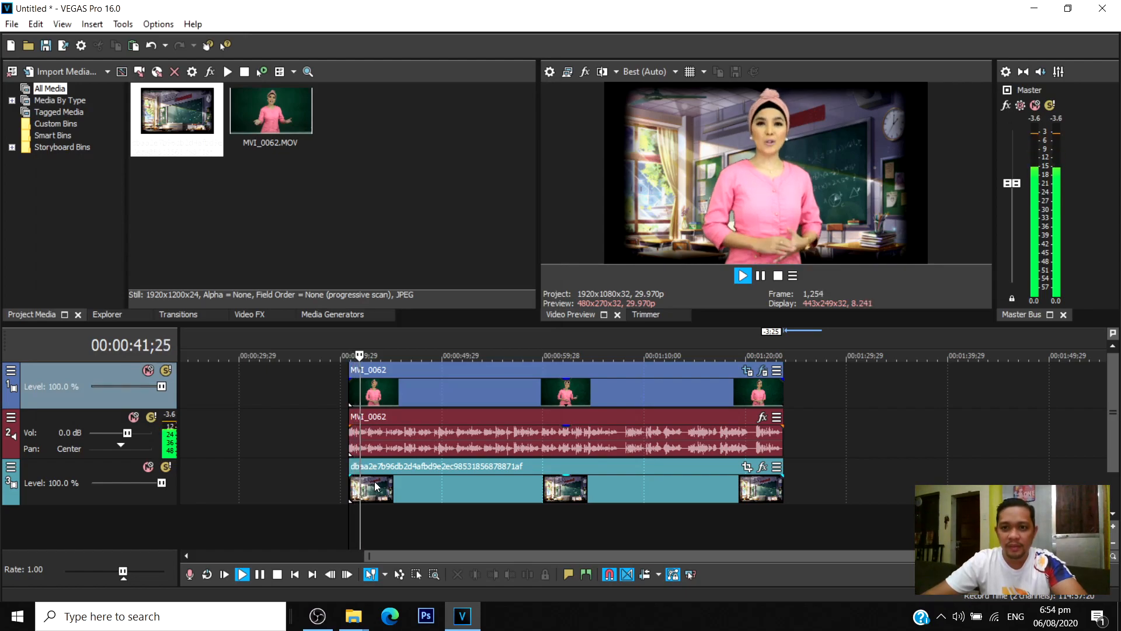
key("Return")
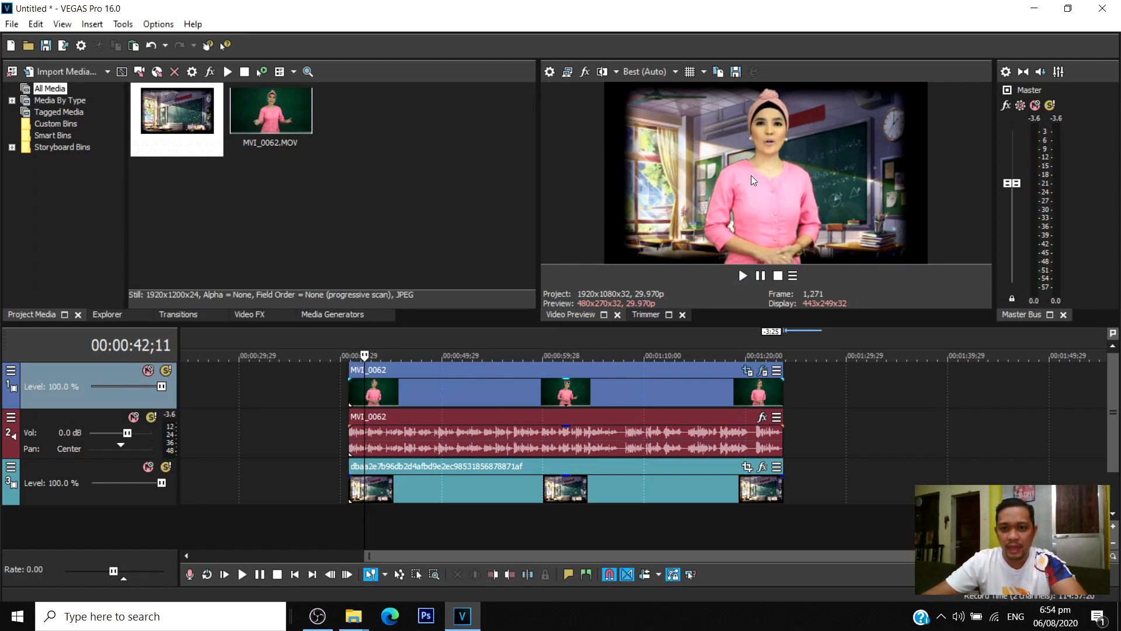
key("space")
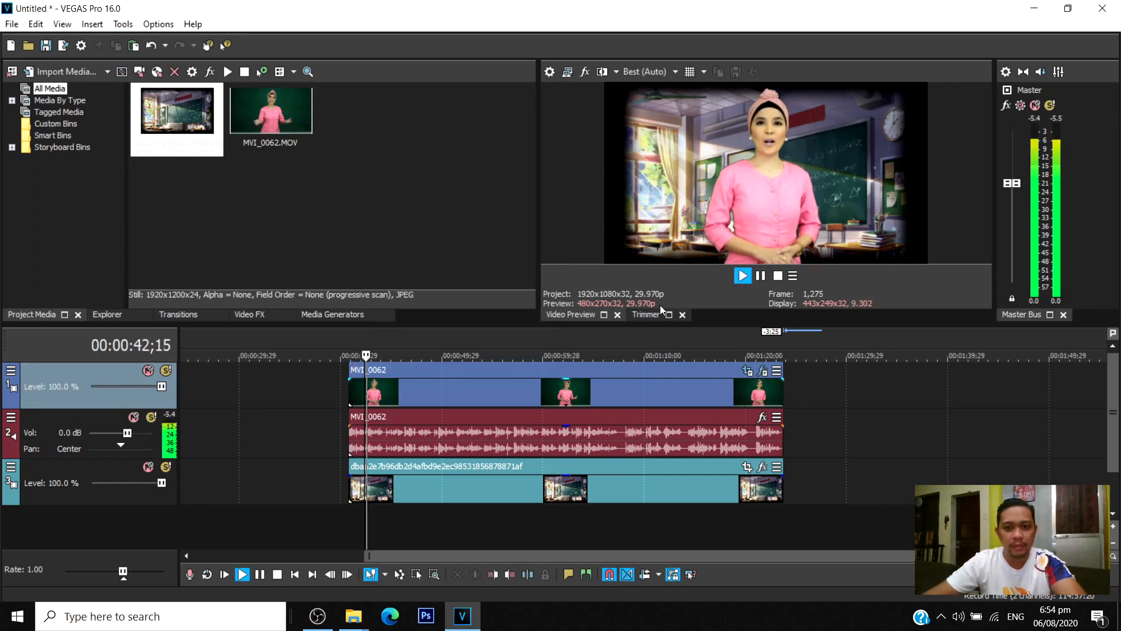
left_click(352, 518)
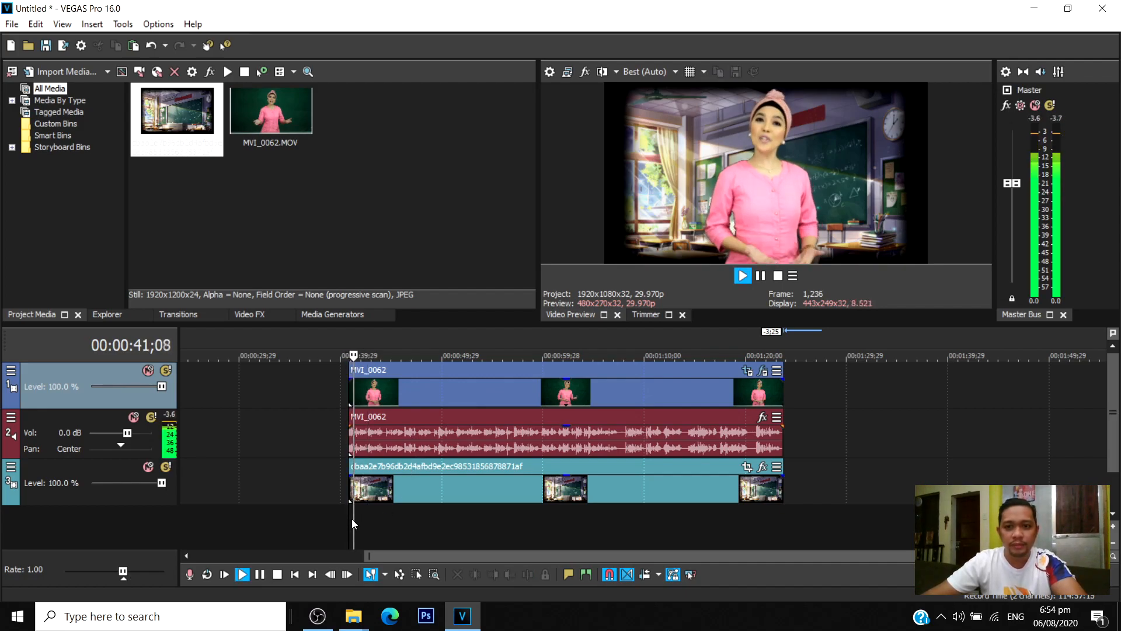
key("Return")
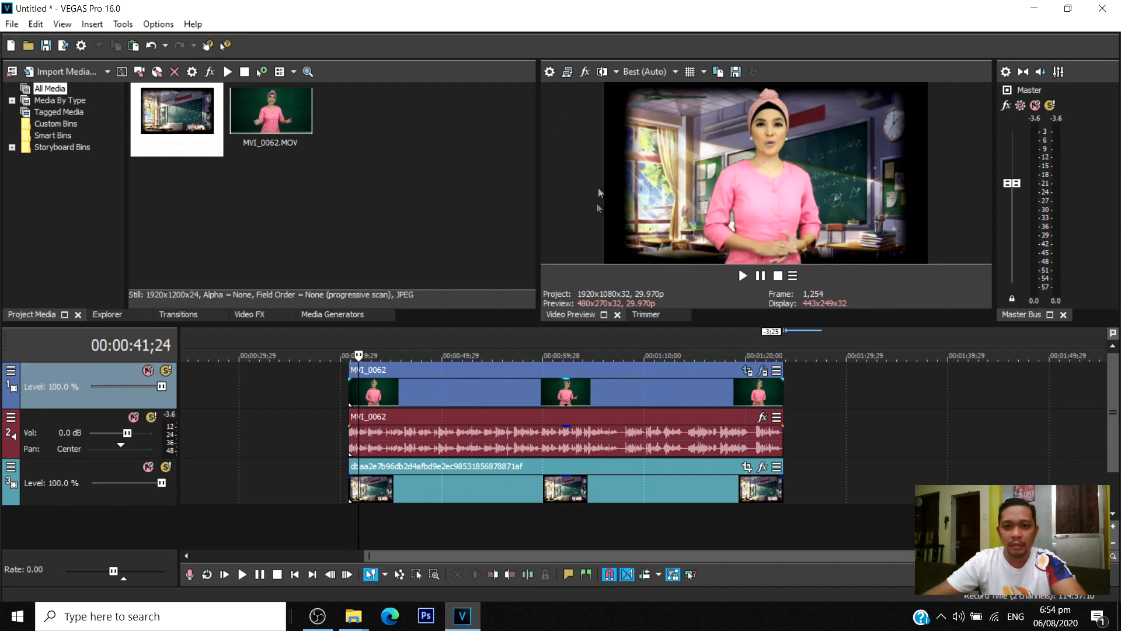
Crop the classroom background from its first frame to about 1,664.8 wide, Y center 667.2, match the output aspect, and close the effects window.
left_click(665, 499)
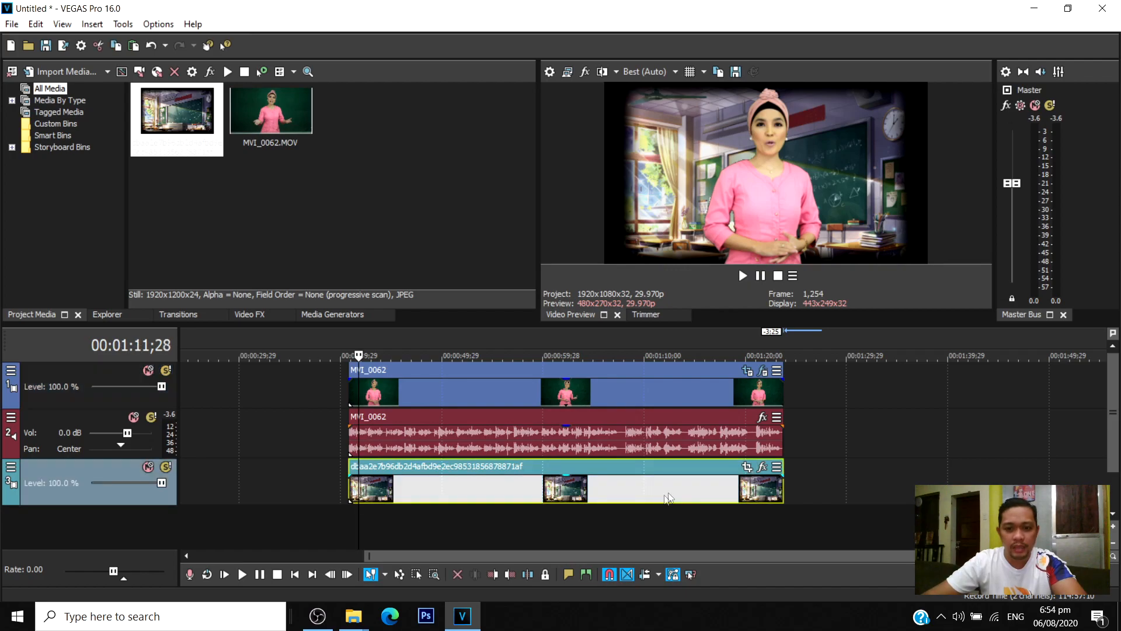
left_click(747, 467)
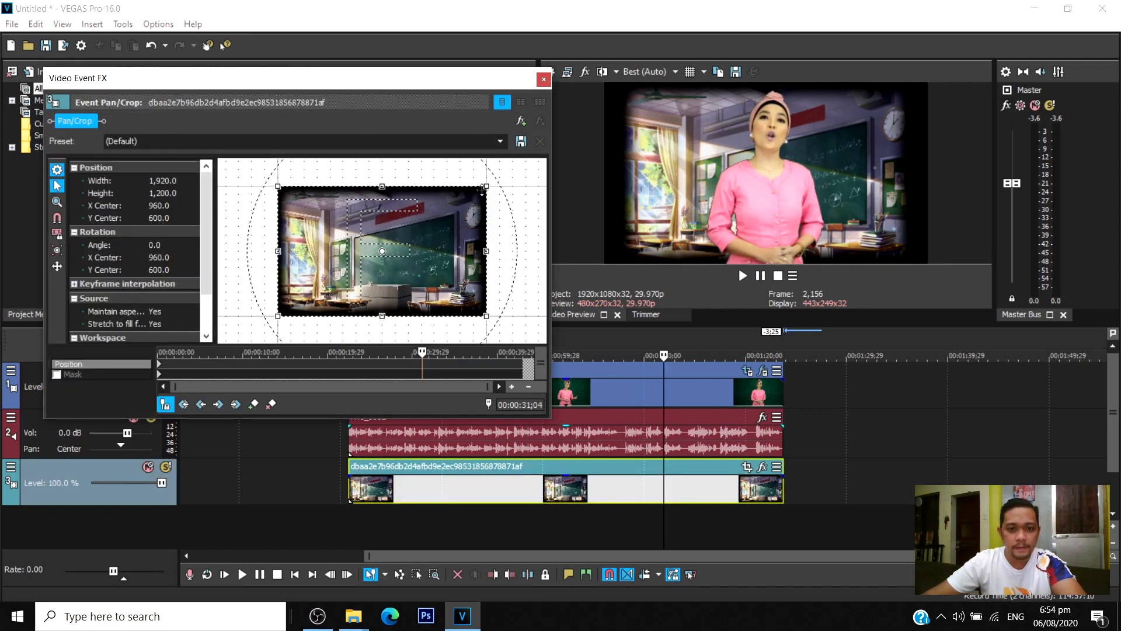
left_click(160, 367)
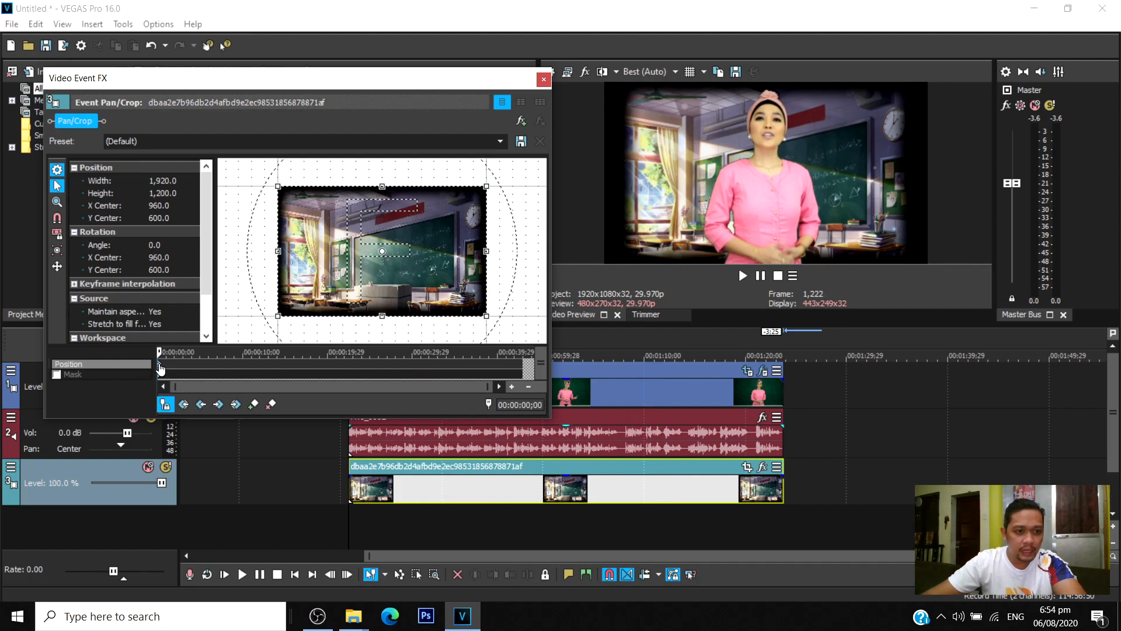
left_click_drag(486, 187, 475, 208)
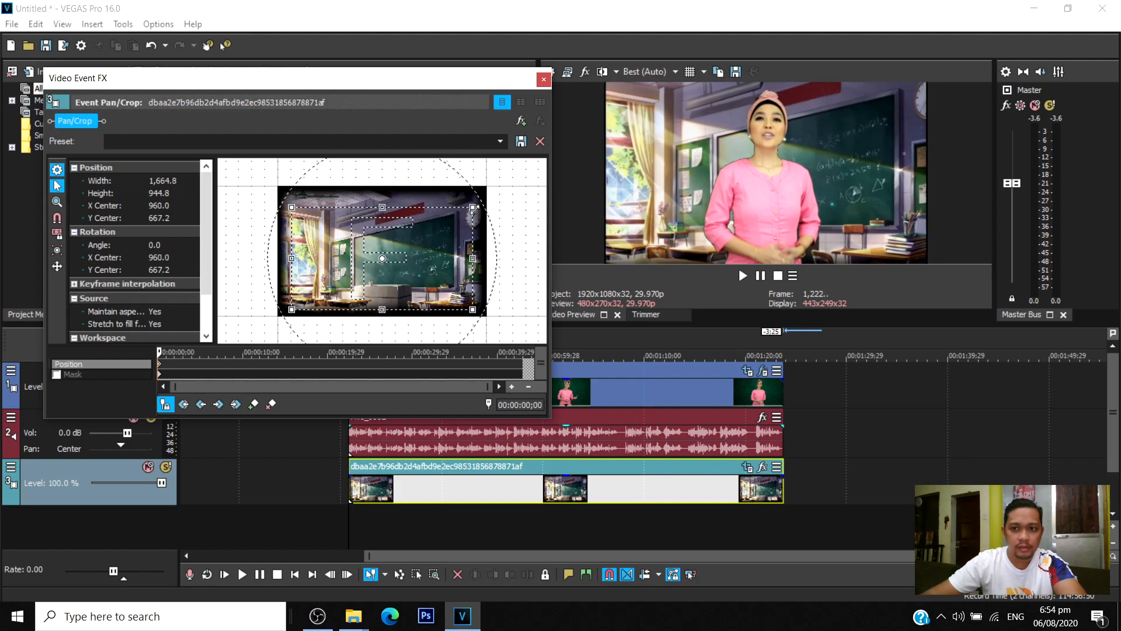
right_click(426, 236)
left_click(475, 310)
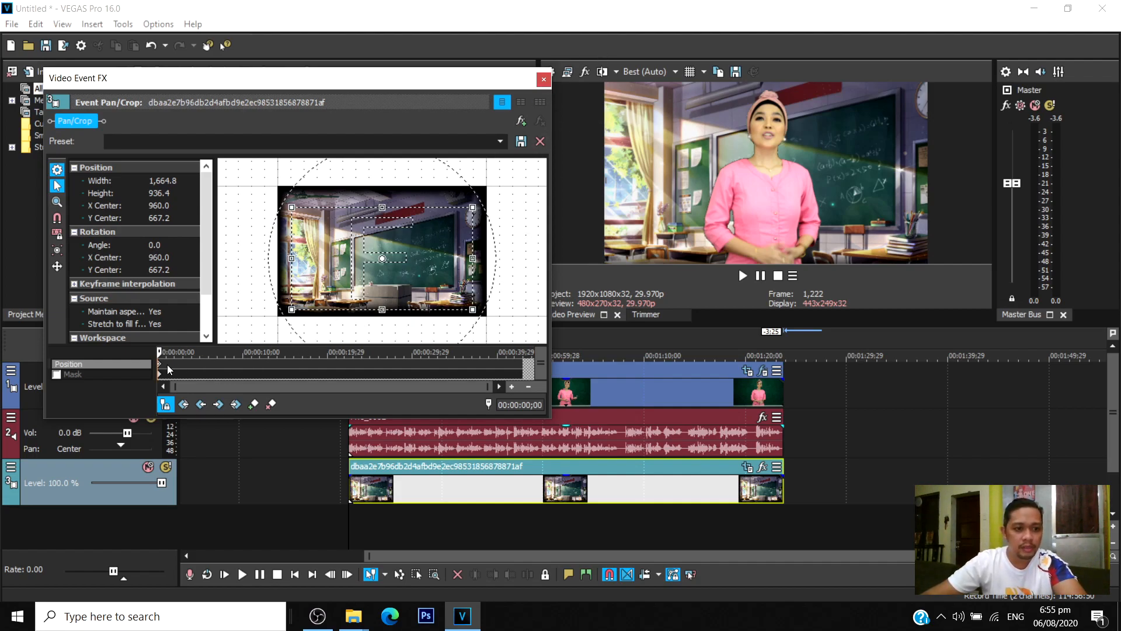
left_click(543, 79)
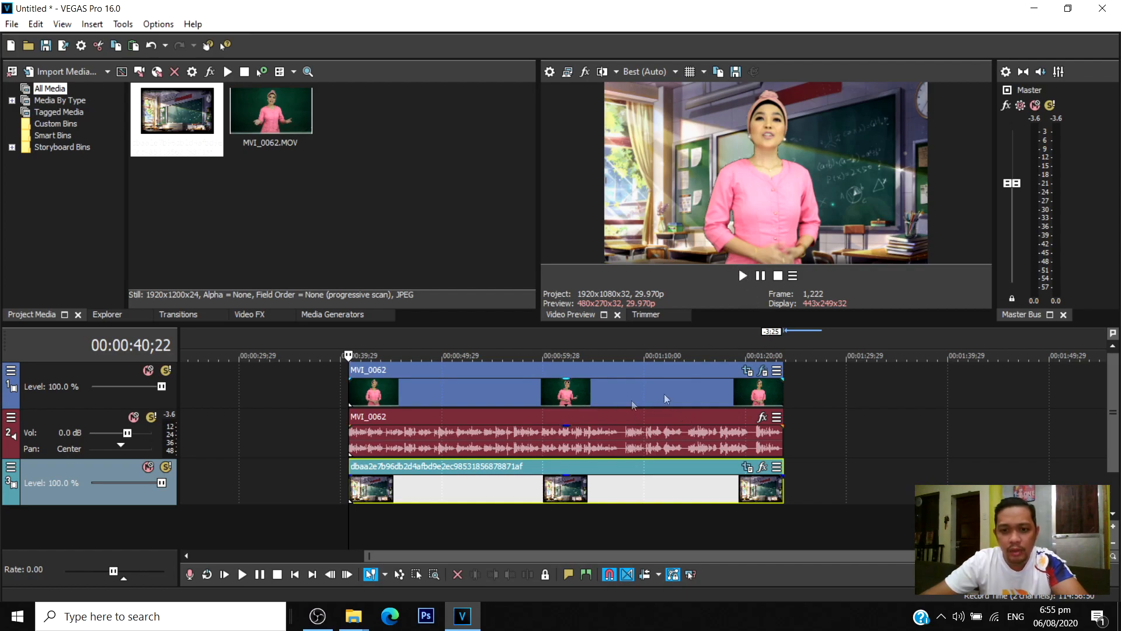
In the MVI_0062 clip's Chroma Keyer, set the low threshold to 0.204, high threshold to 0.163 and blur amount to 0.027.
left_click(611, 391)
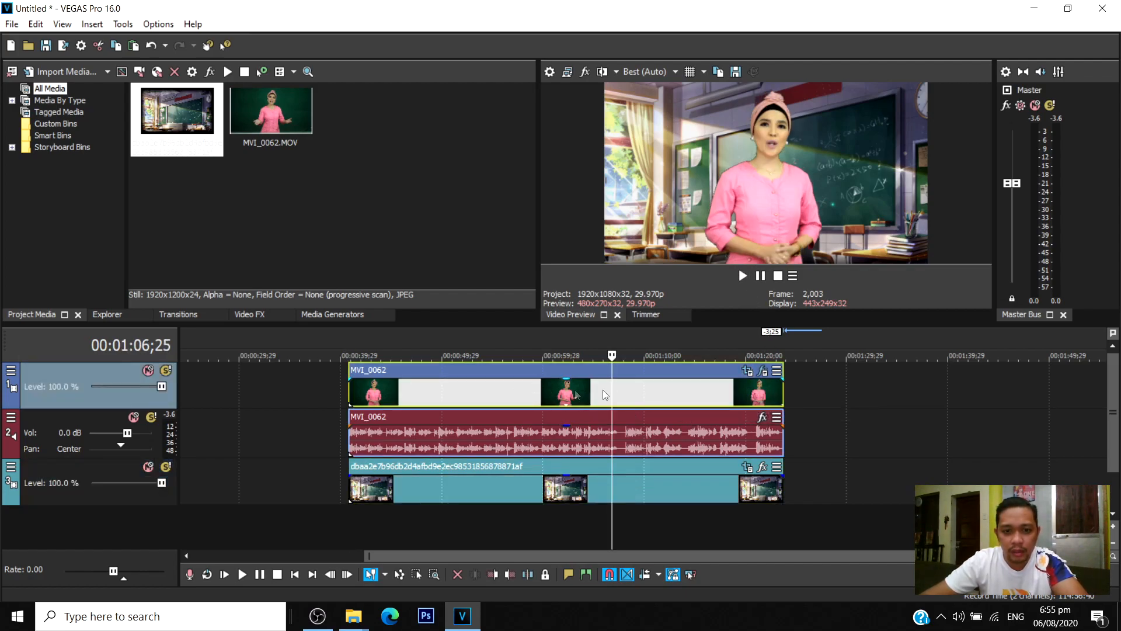
left_click(748, 372)
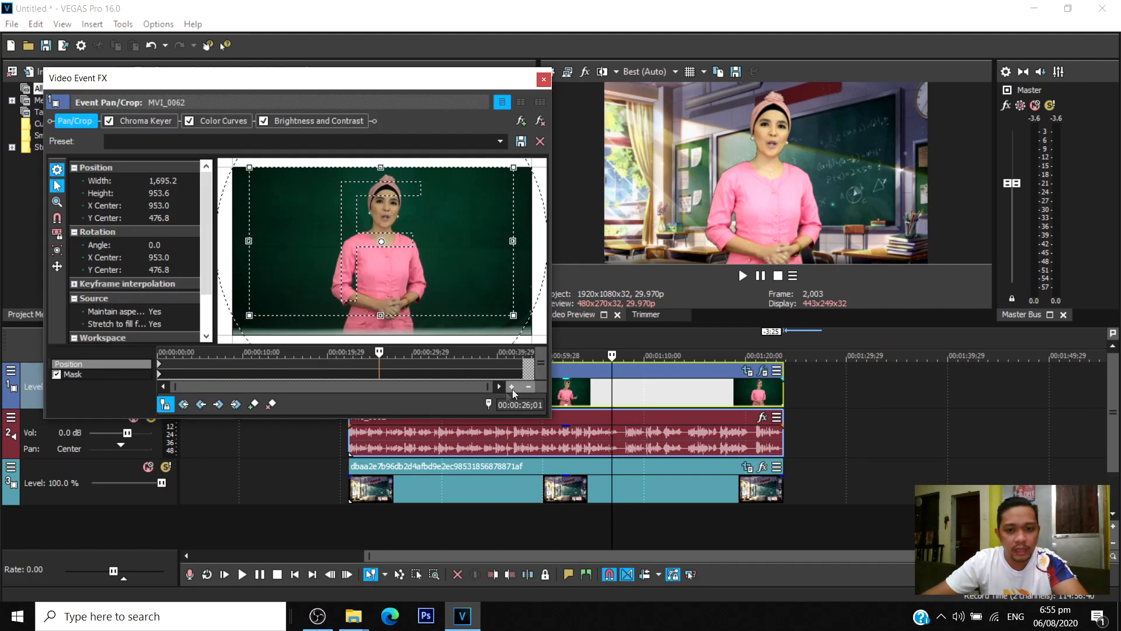
left_click(75, 374)
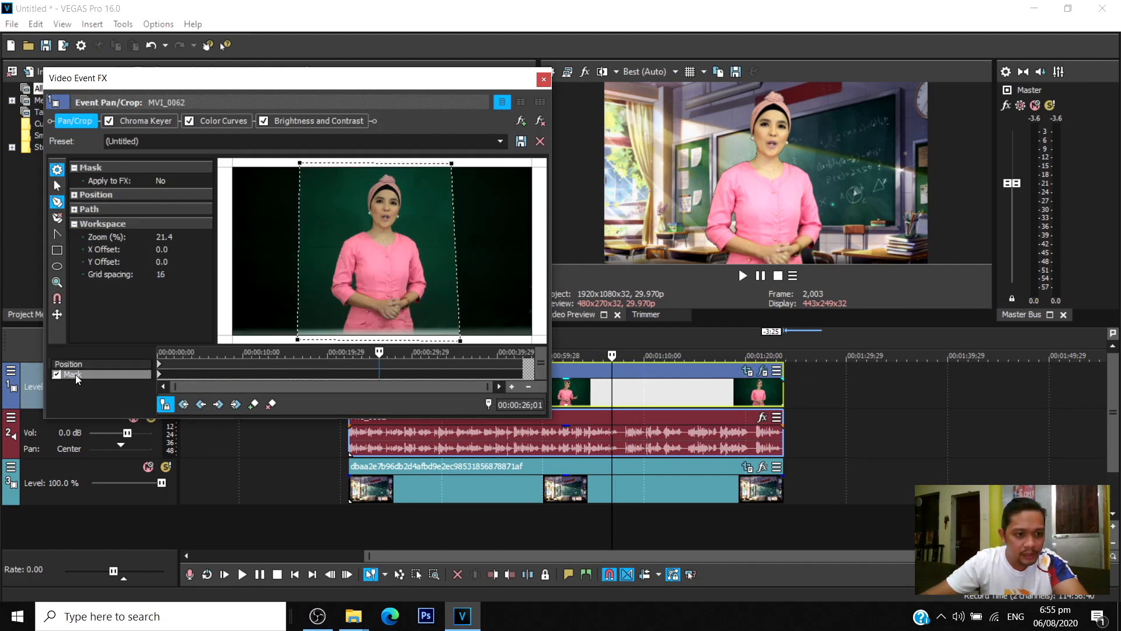
left_click(106, 364)
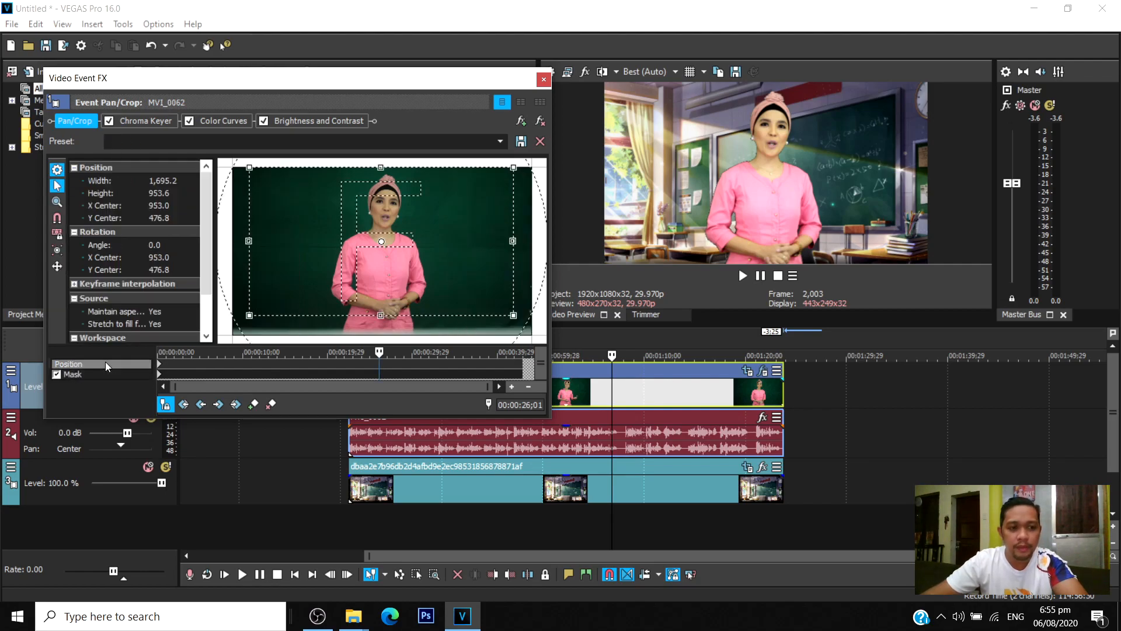
left_click(142, 124)
left_click(136, 120)
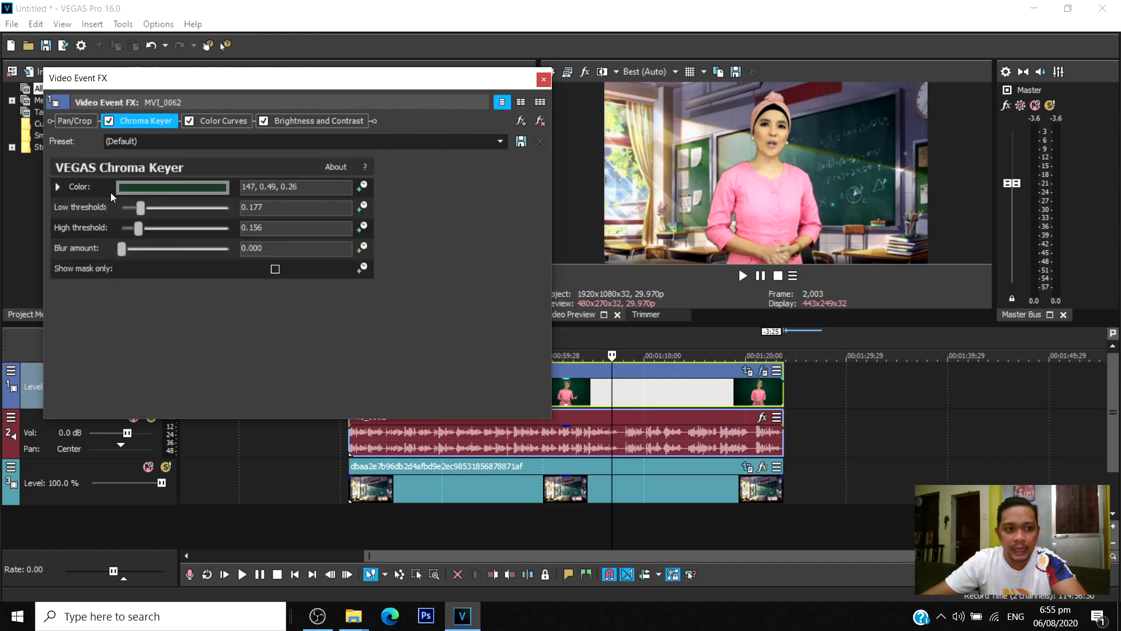
left_click_drag(141, 210, 124, 250)
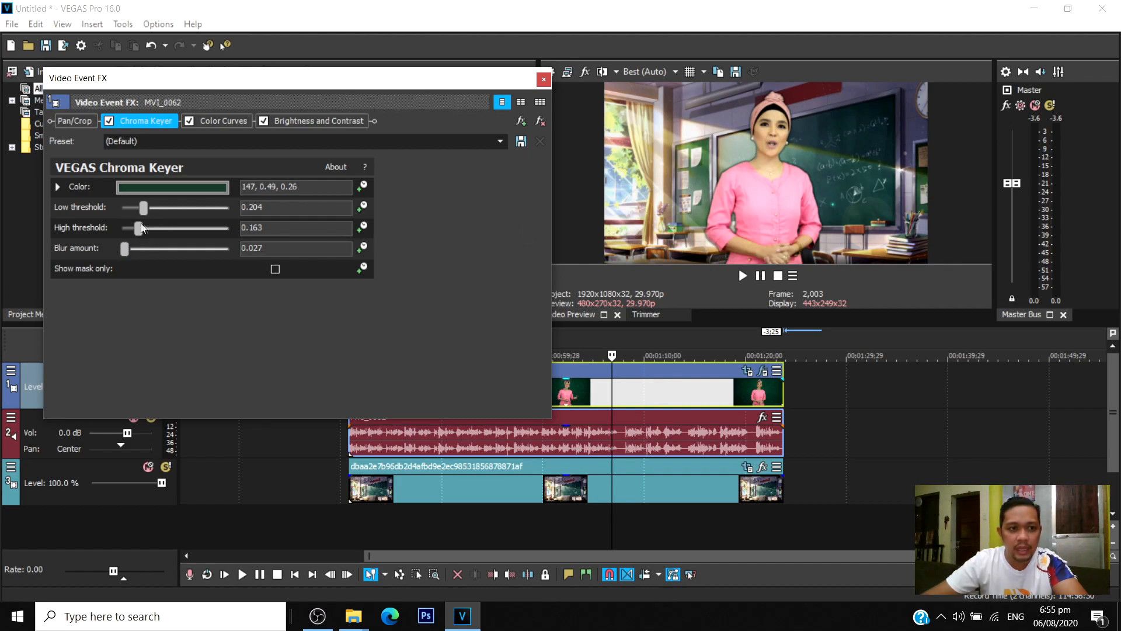
Refine the Chroma Keyer with color 147, 0.5, 0.29, blur amount 0.007 and high threshold 0.204, and close the effects window.
left_click(178, 188)
mouse_move(120, 327)
left_mouse_down()
mouse_move(135, 327)
mouse_move(149, 296)
mouse_move(122, 322)
left_mouse_up()
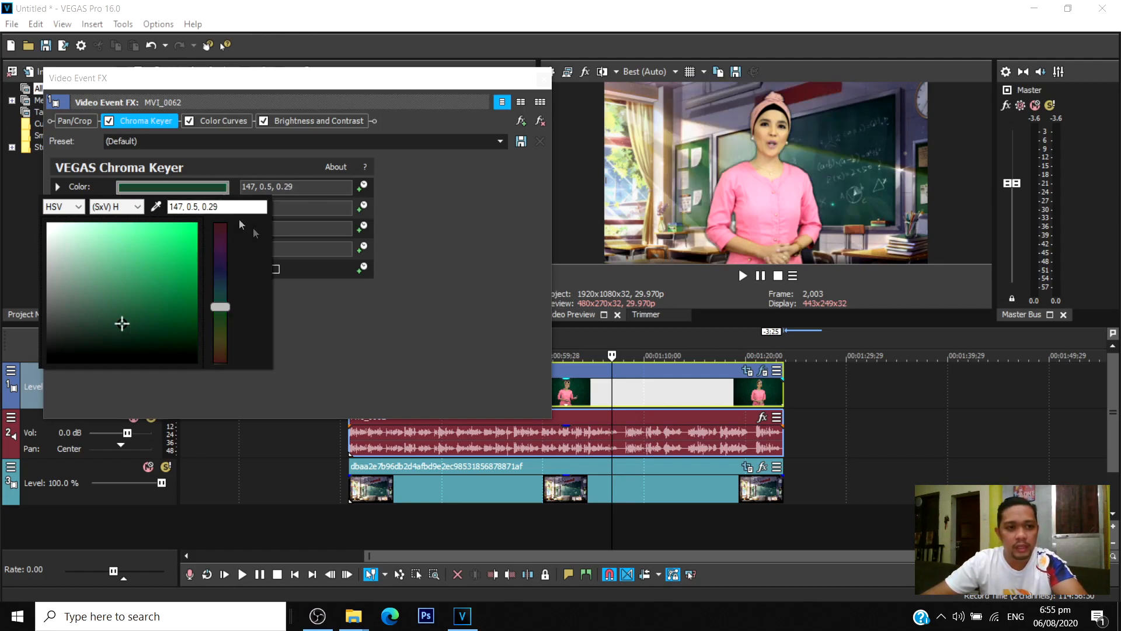
left_click(325, 315)
left_click_drag(124, 249, 123, 249)
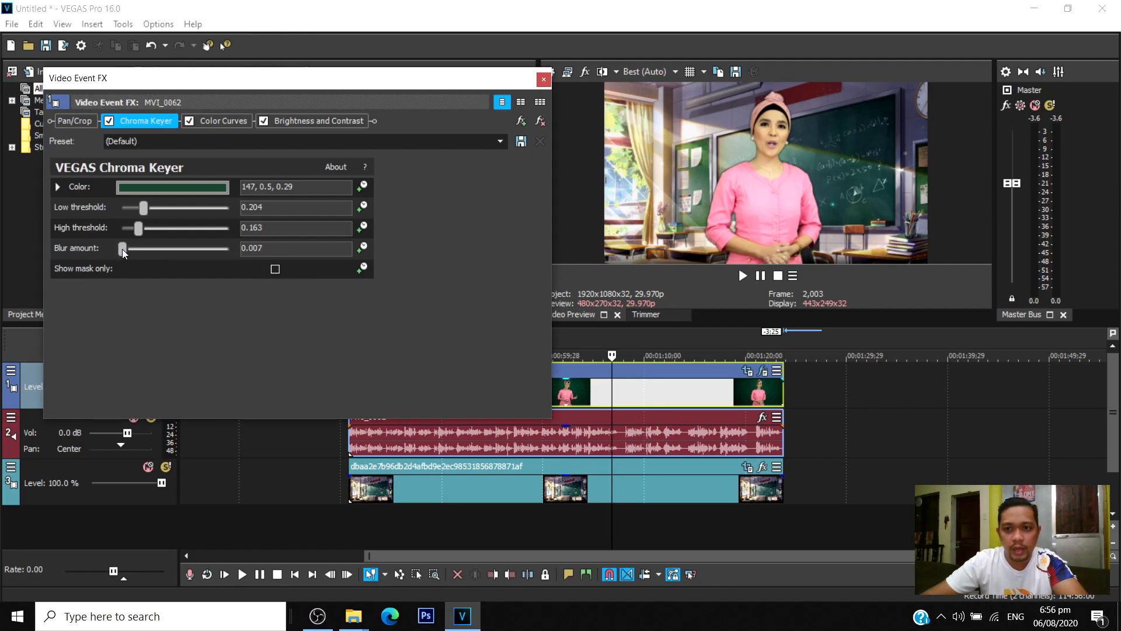
left_click_drag(141, 227, 142, 230)
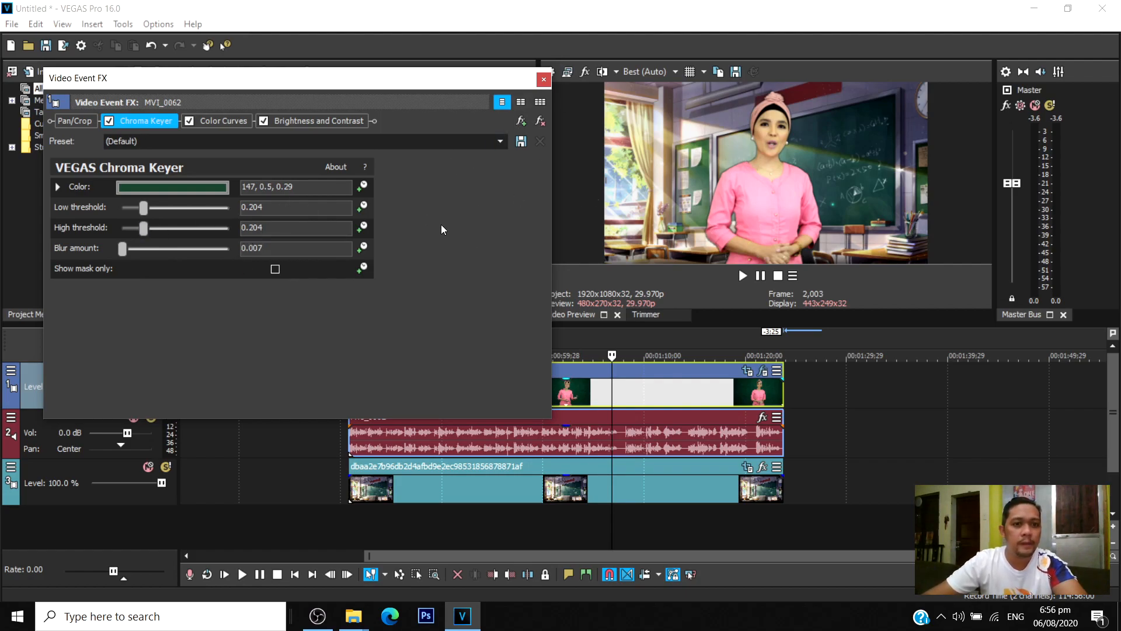
left_click(544, 81)
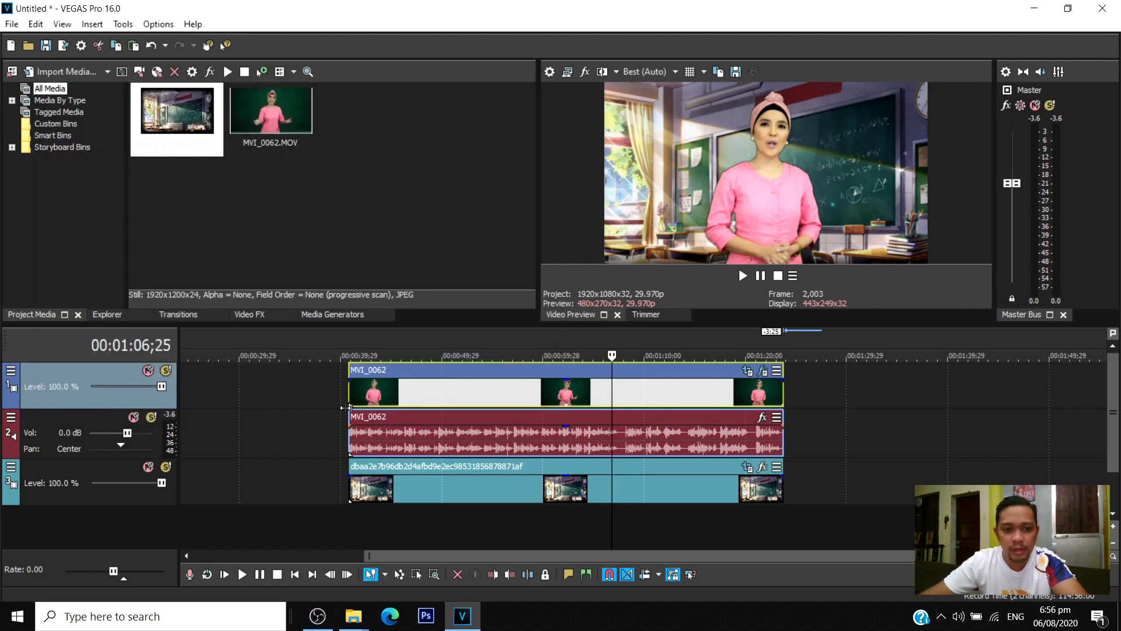
Play the composite from the start of the clips for several seconds to check the refined key and cropped background.
left_click(345, 400)
key("space")
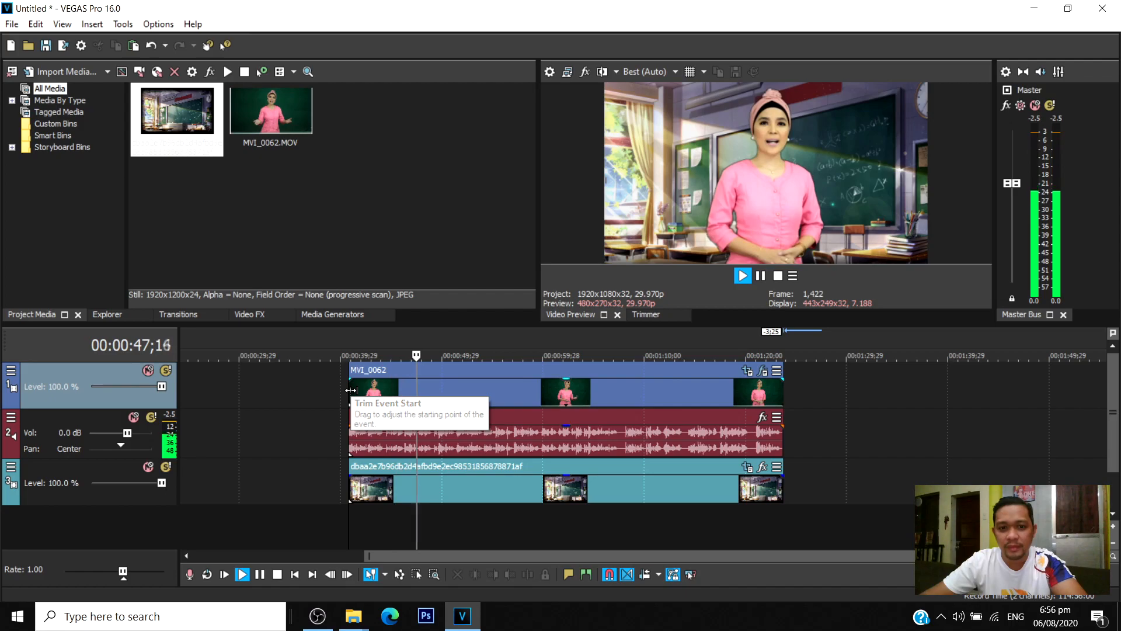
key("Return")
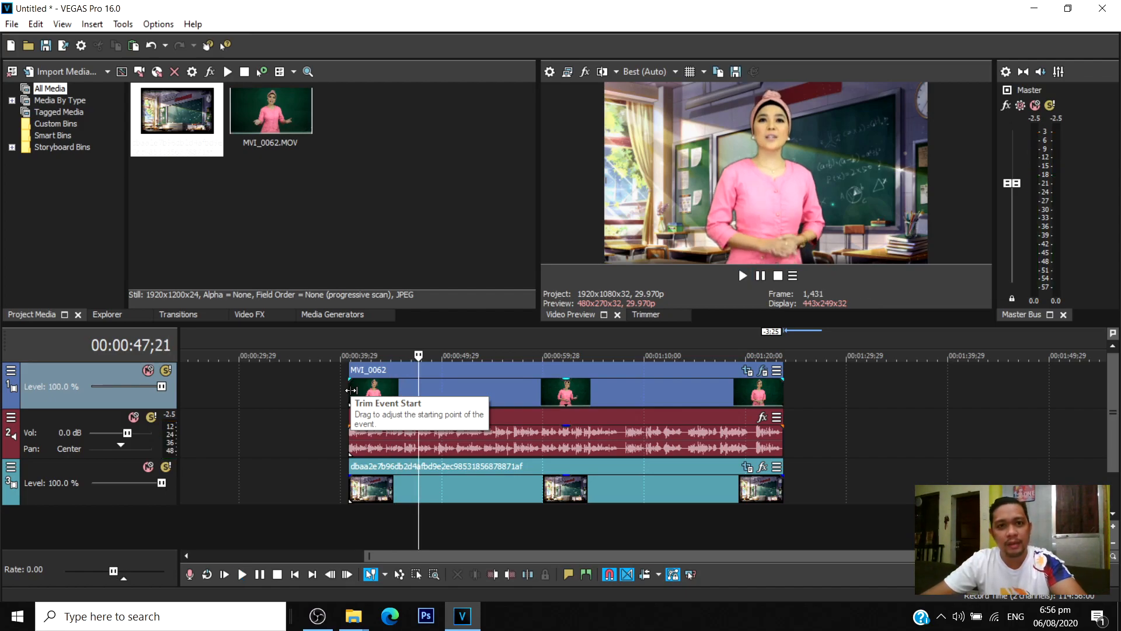